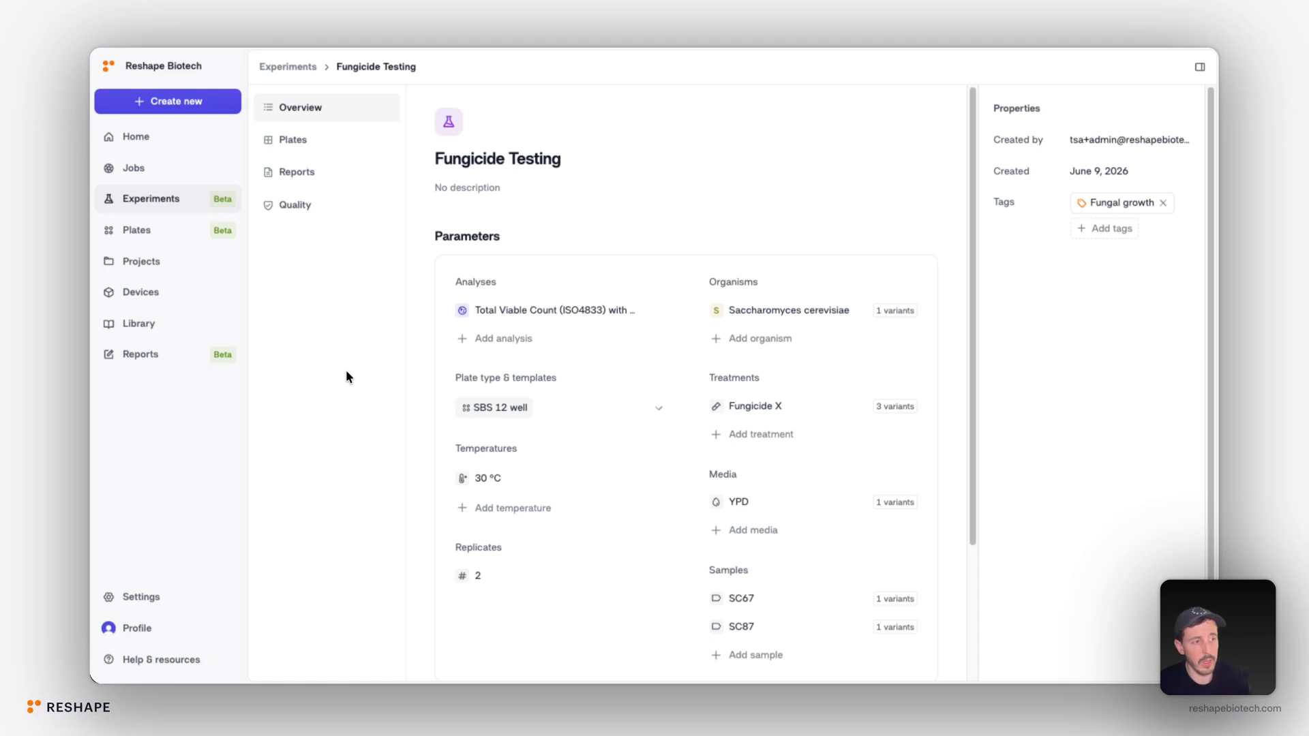
Start a new plate template named "Demo template" with plate type SBS 12 well and continue to its well properties
click(659, 411)
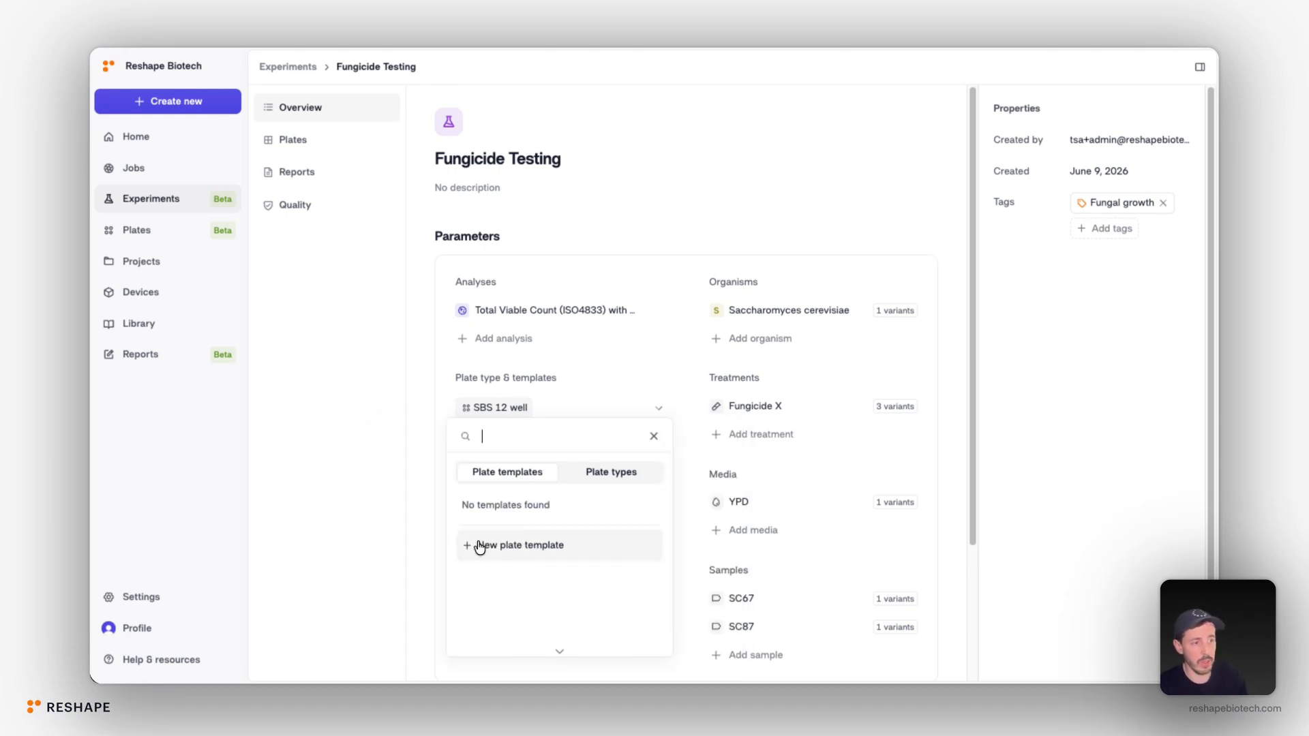
click(530, 544)
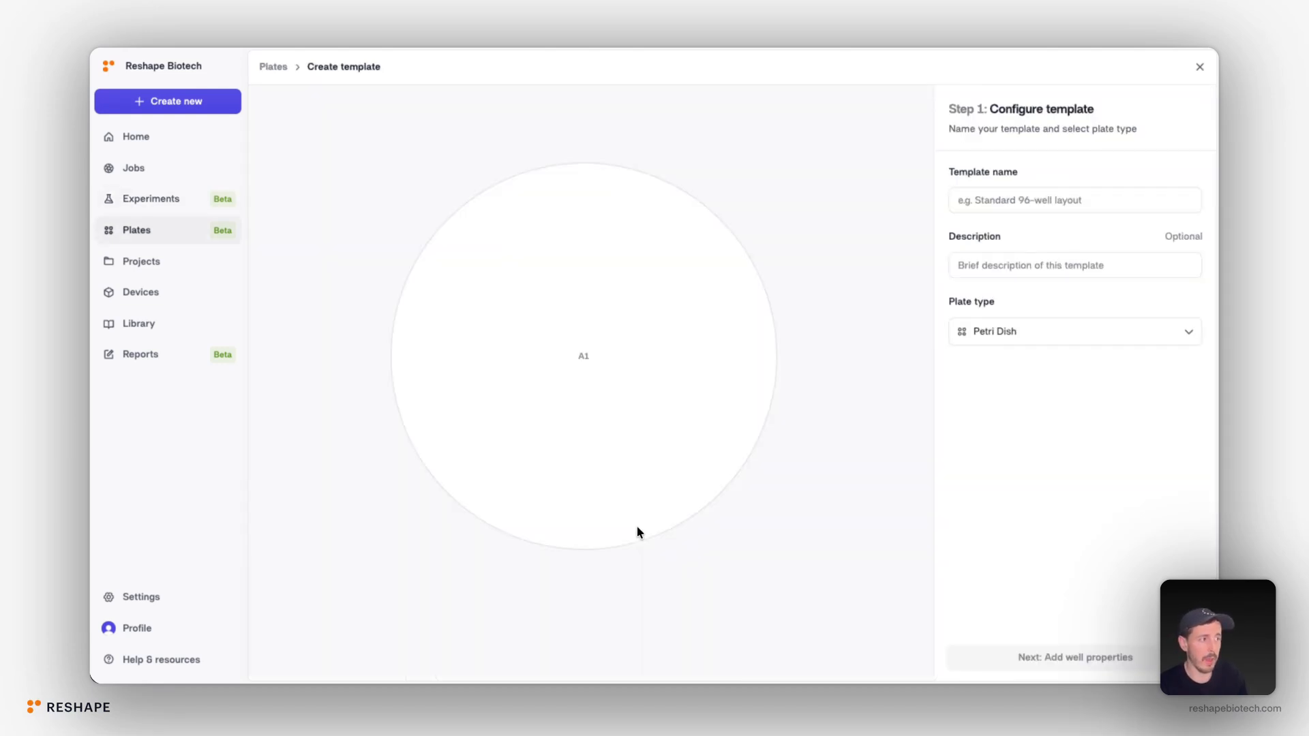
click(991, 196)
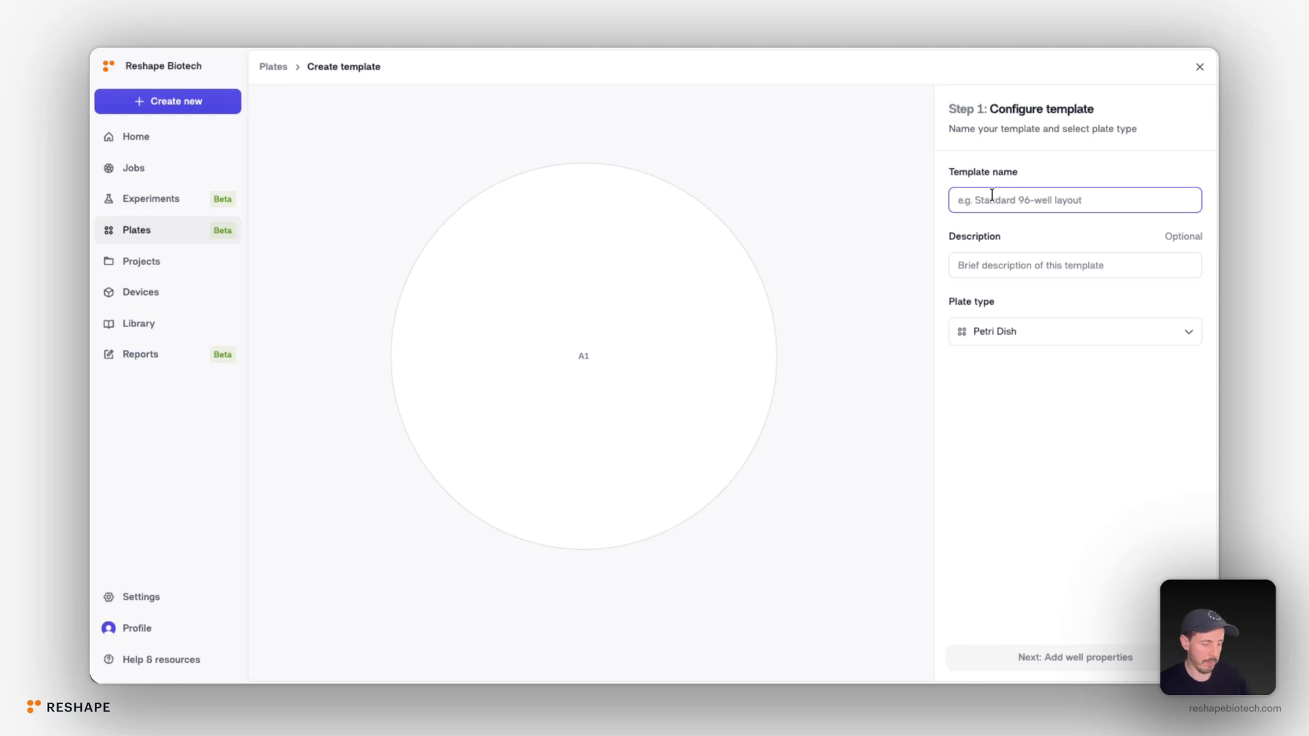
text(Demo temp)
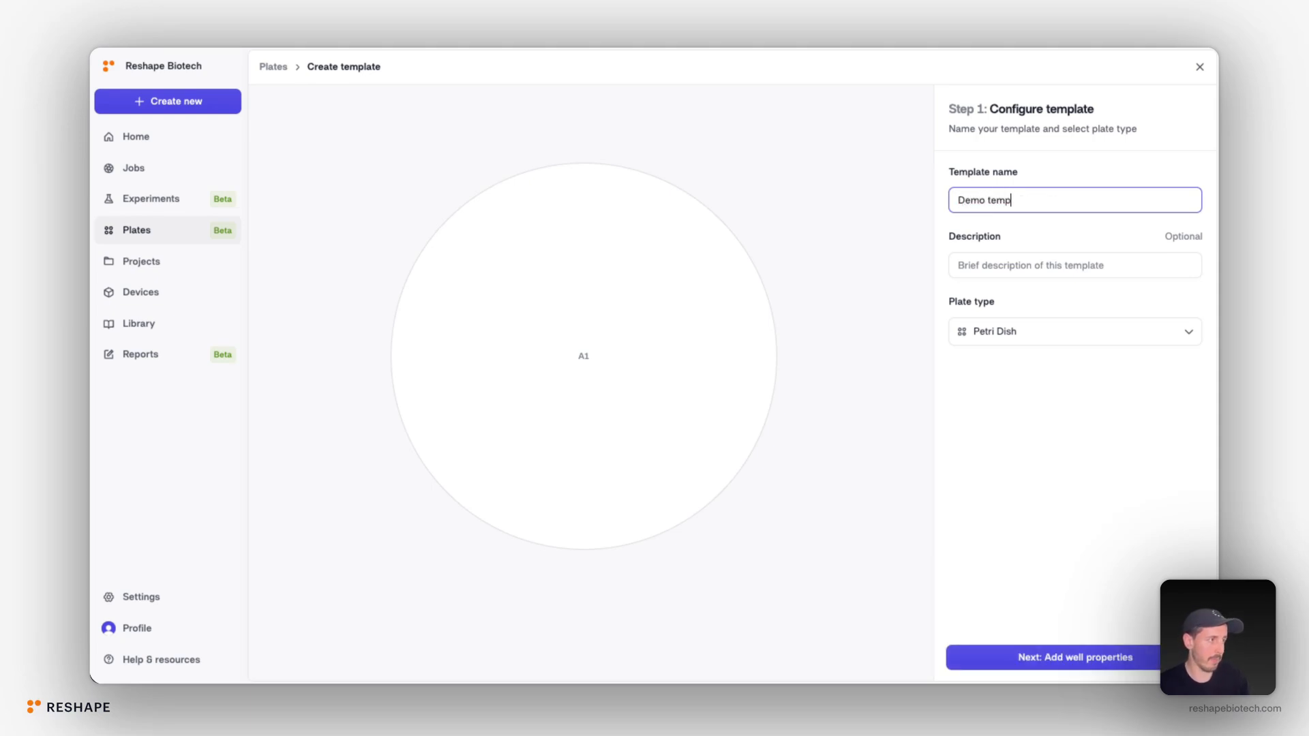
text(late)
click(1006, 337)
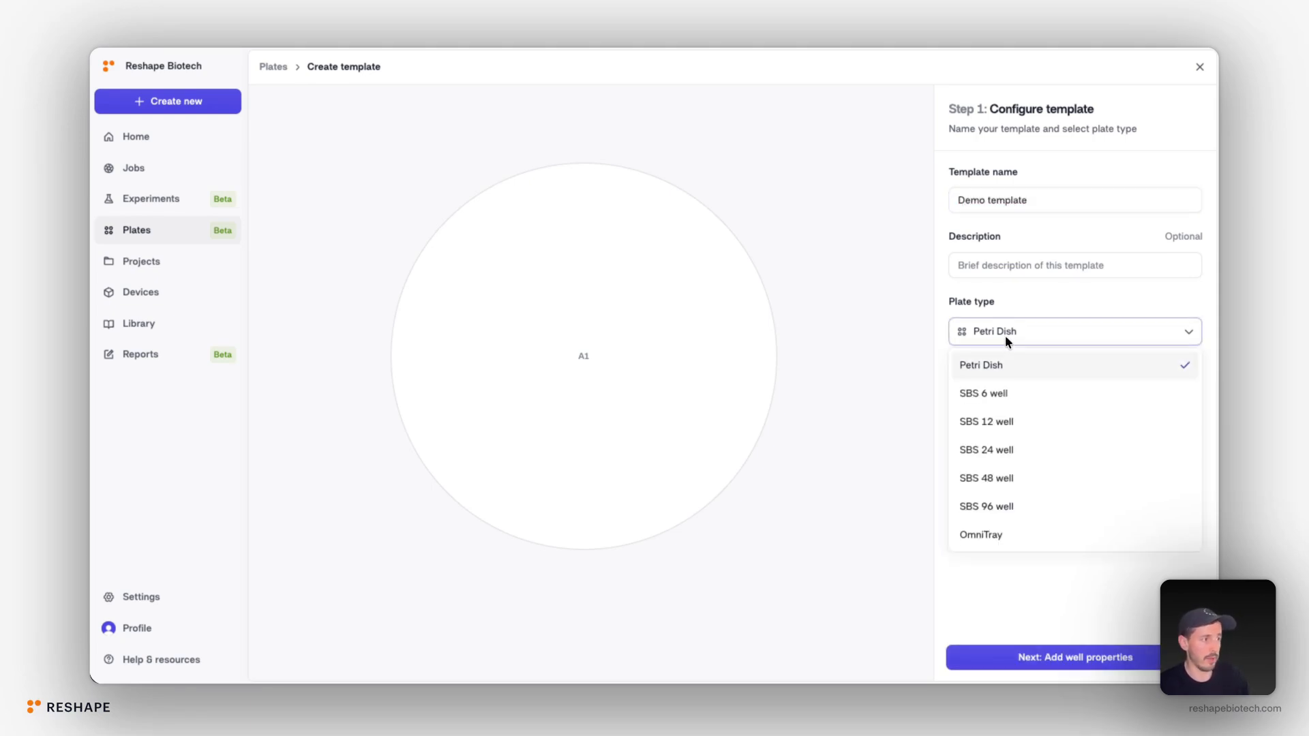
click(1000, 423)
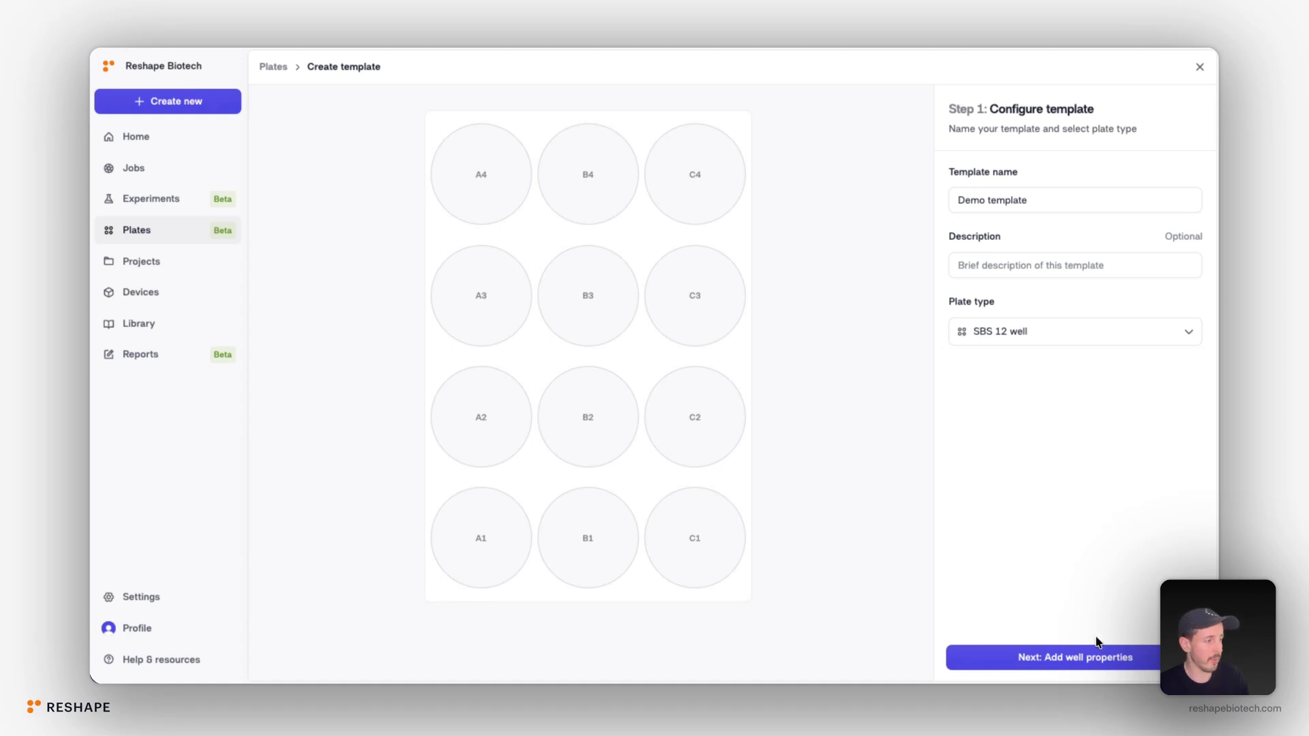
click(1084, 658)
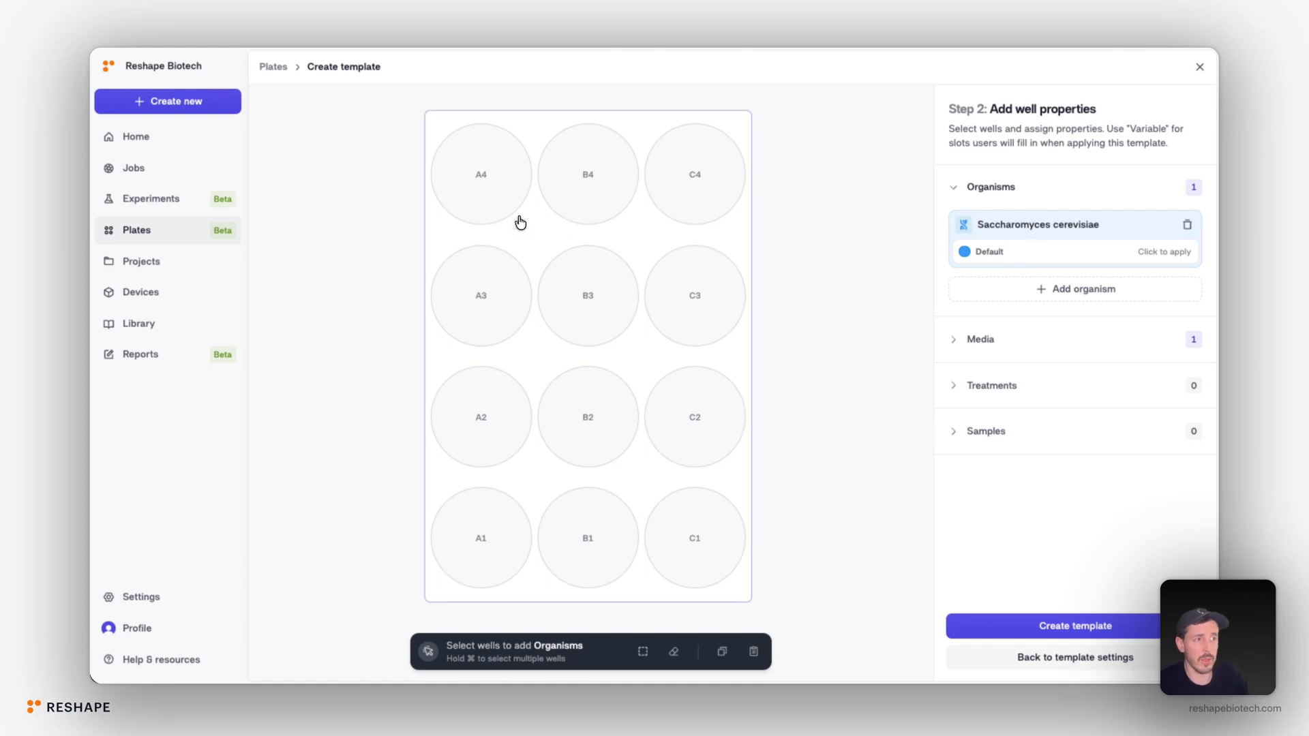
Assign the default Saccharomyces cerevisiae organism and the default YPD media to all 12 wells
drag(482, 178, 700, 546)
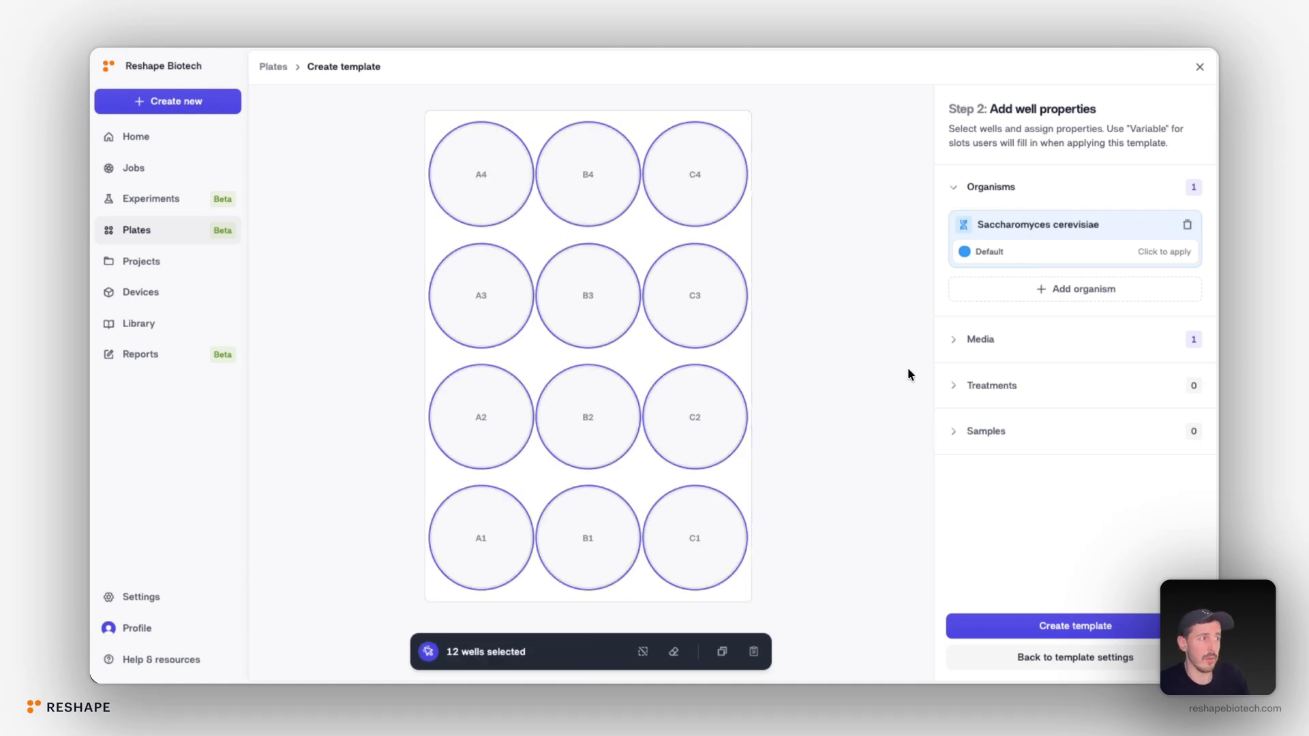
click(1063, 260)
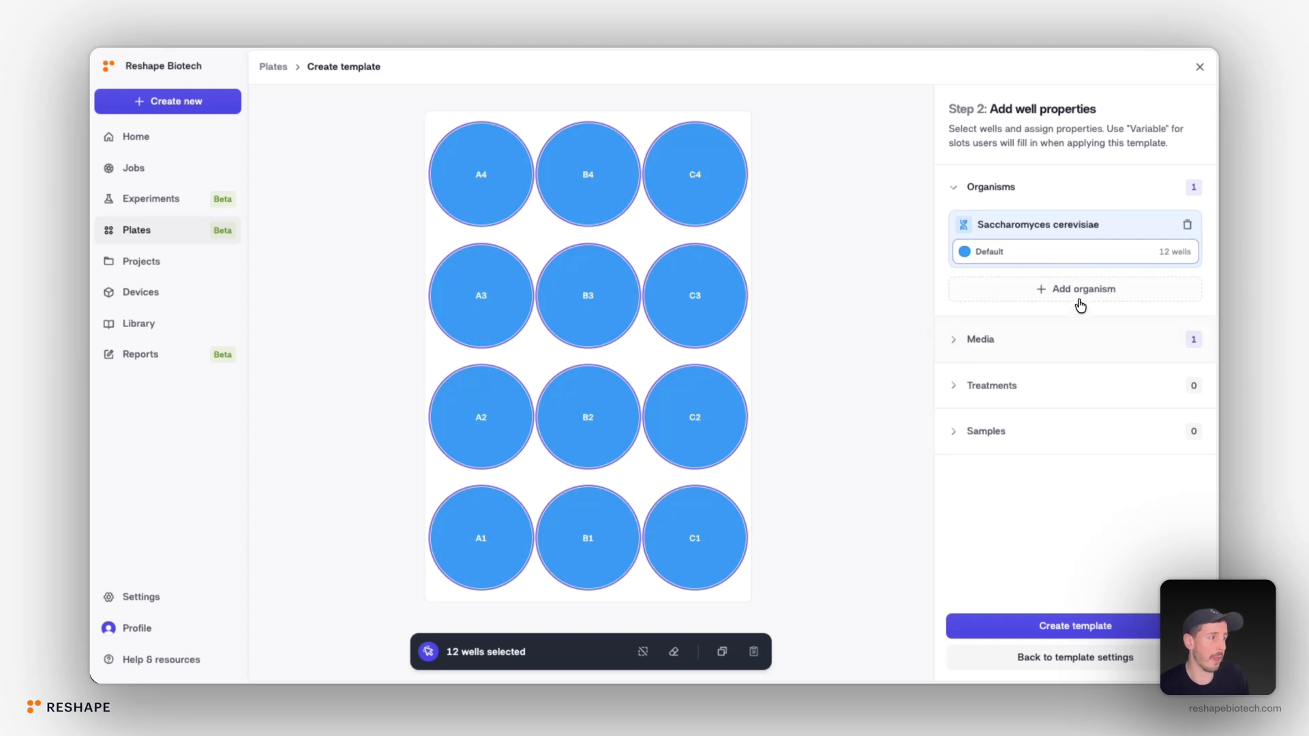
click(1074, 340)
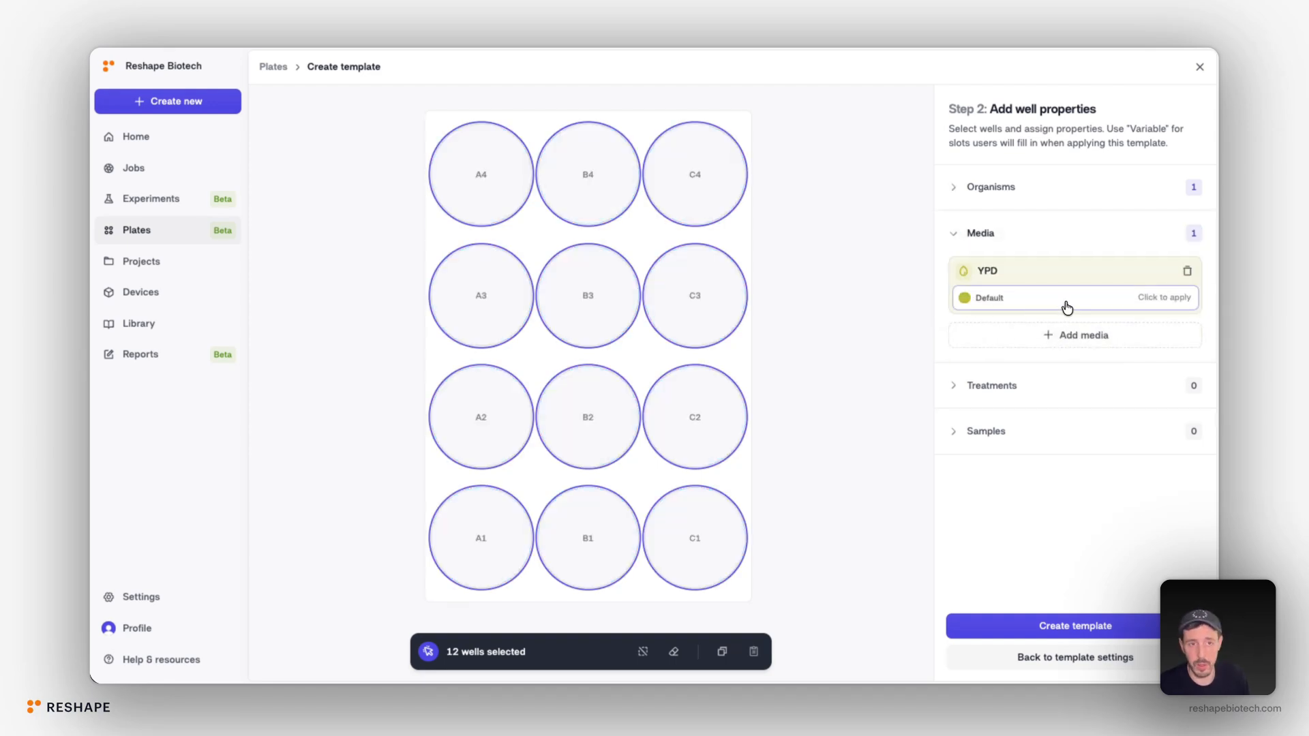
click(1067, 307)
Clear the well selection and start a variable treatment with a volume of 0.01 mL per well
click(1062, 394)
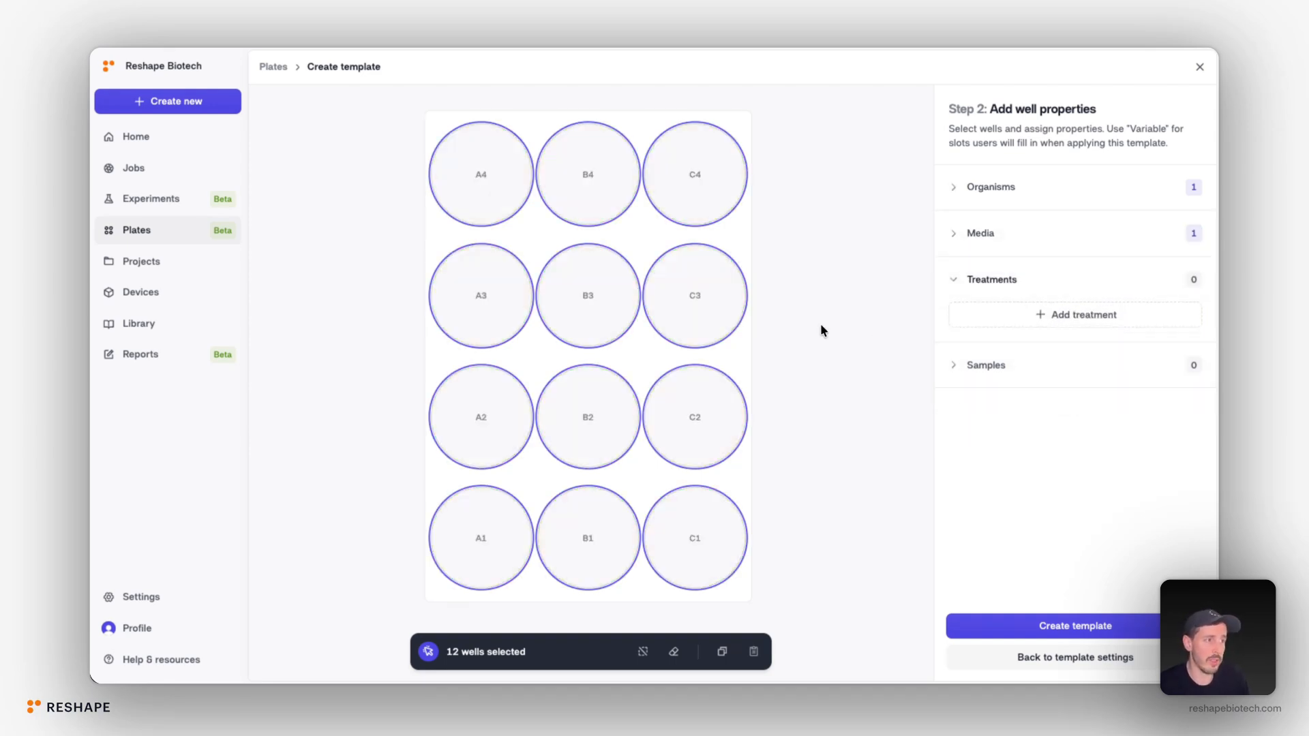
click(821, 330)
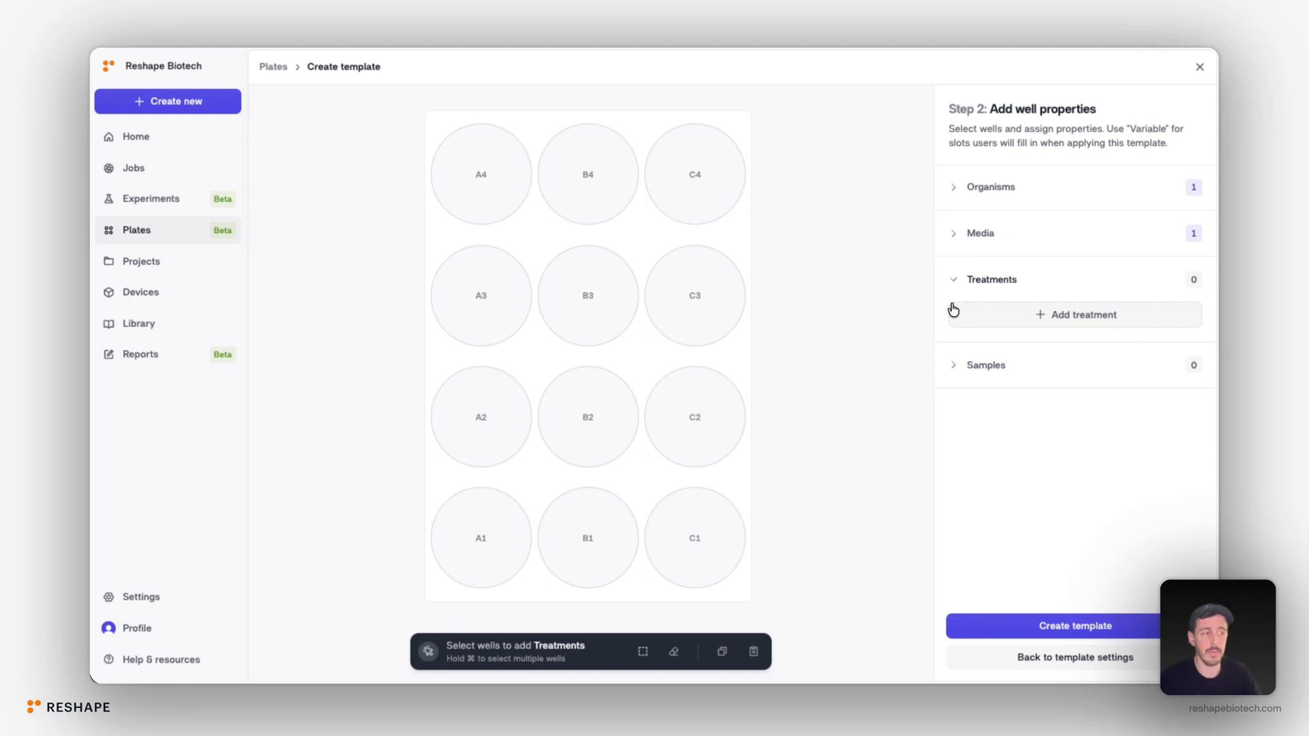
click(1006, 316)
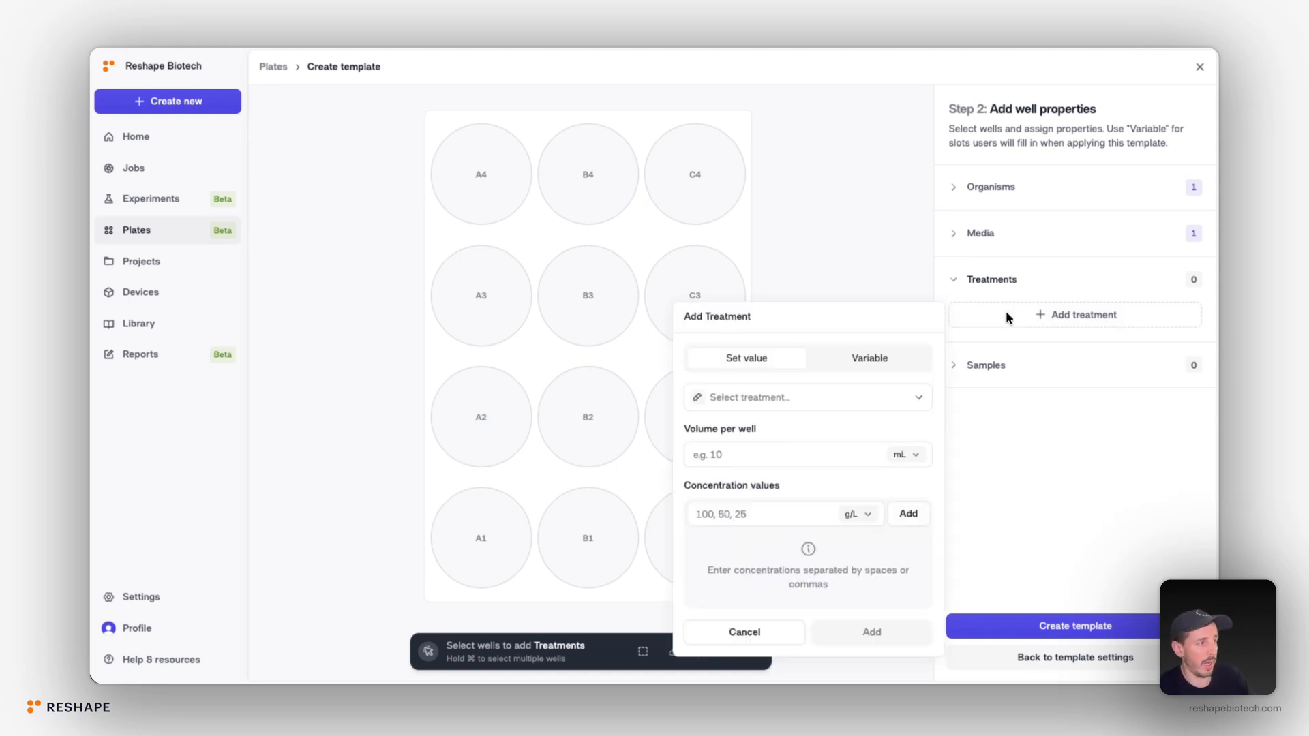
click(869, 360)
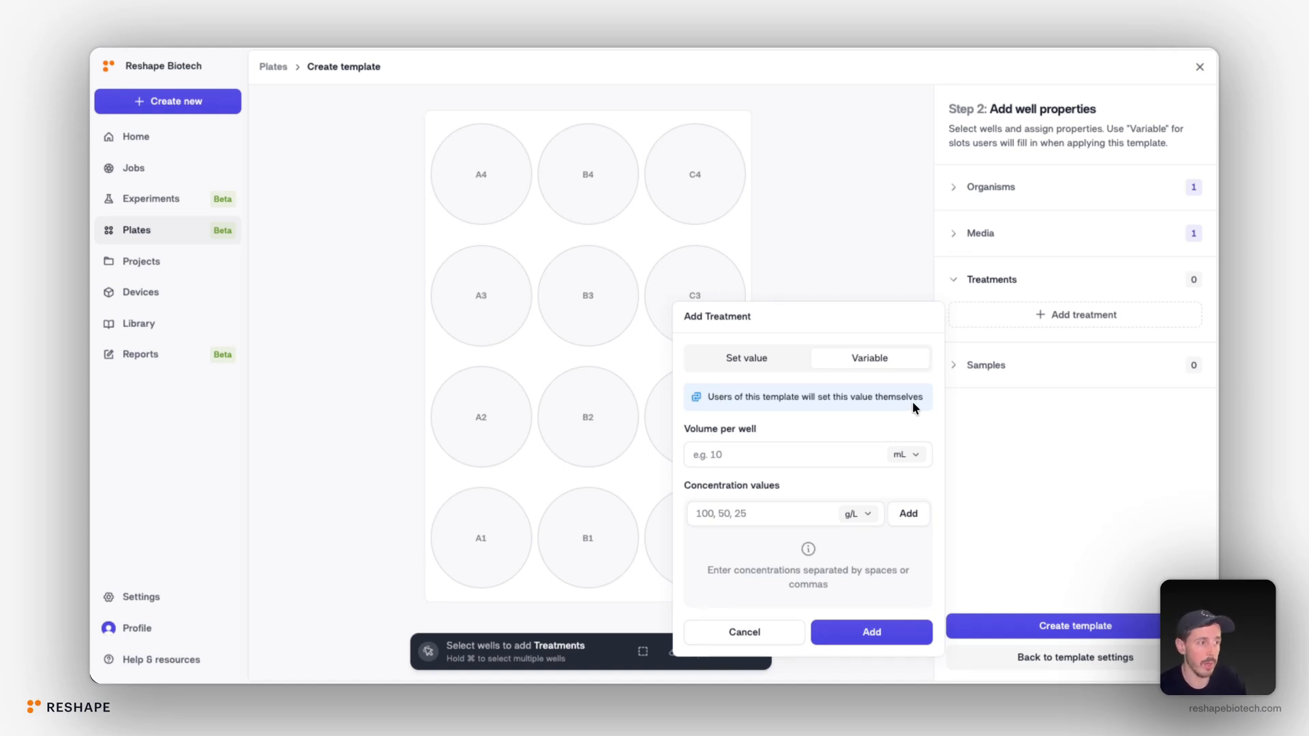
click(734, 455)
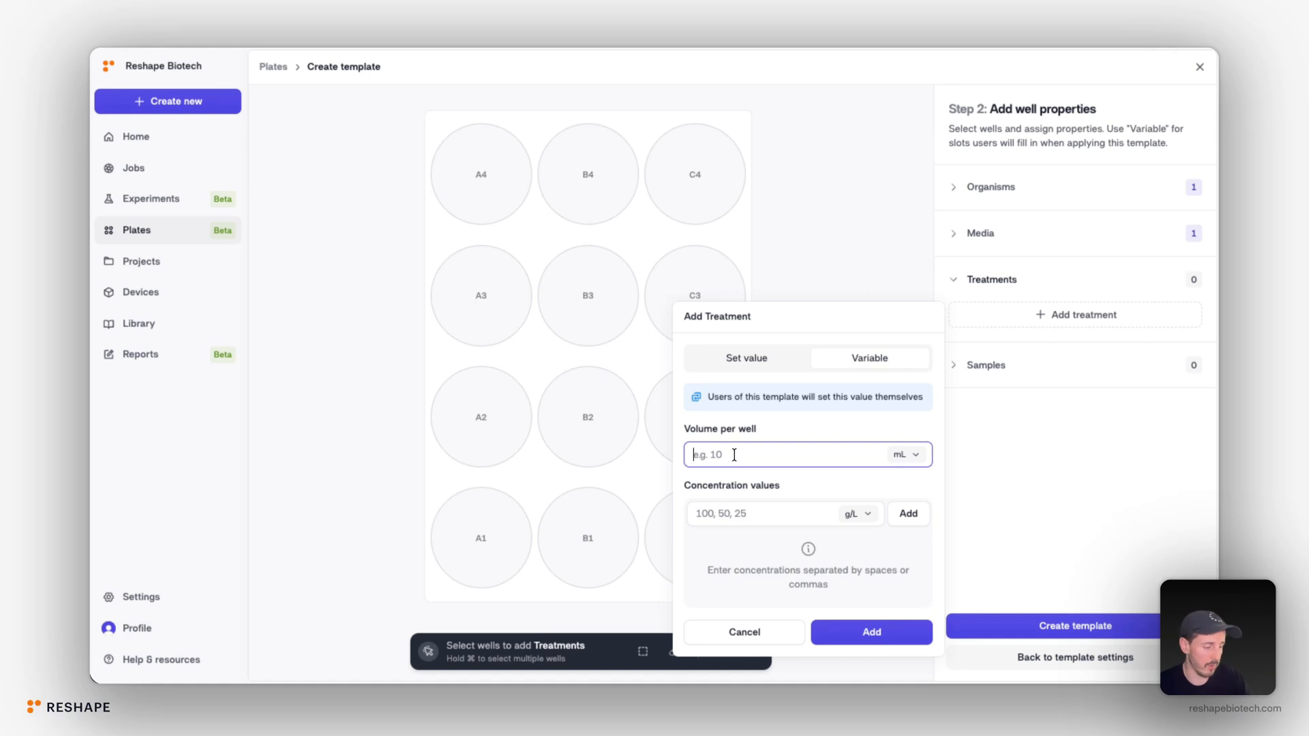
text(0.01)
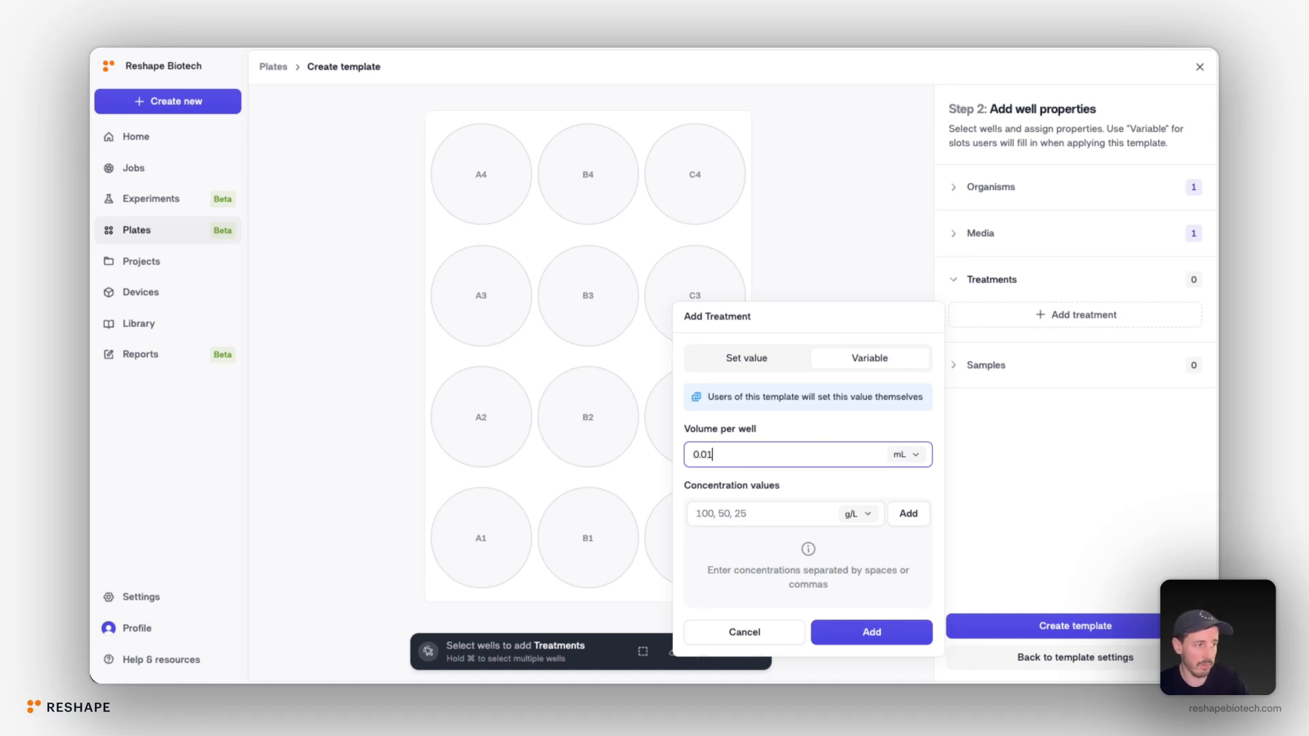
Give the treatment concentrations of 0, 10 and 50 mg/L with 0 mg/L as negative control, and add it to the template
click(753, 514)
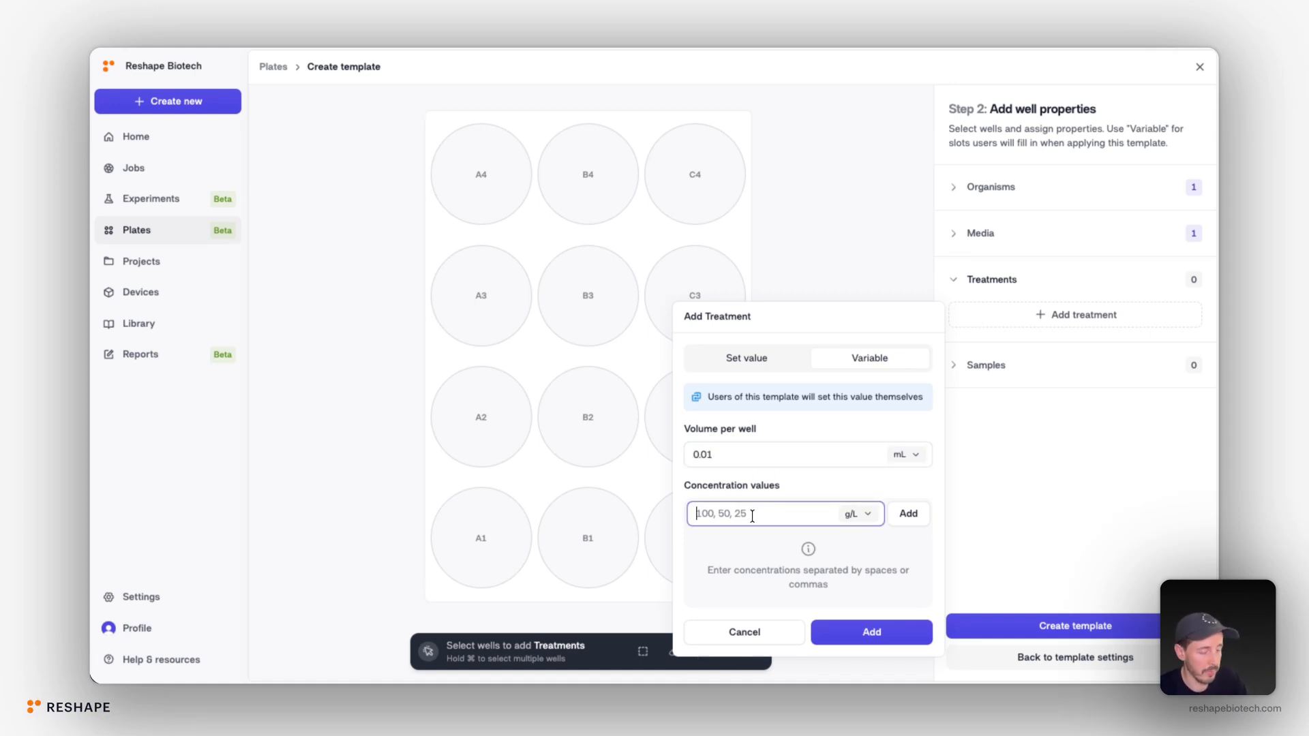
text(0,10,50)
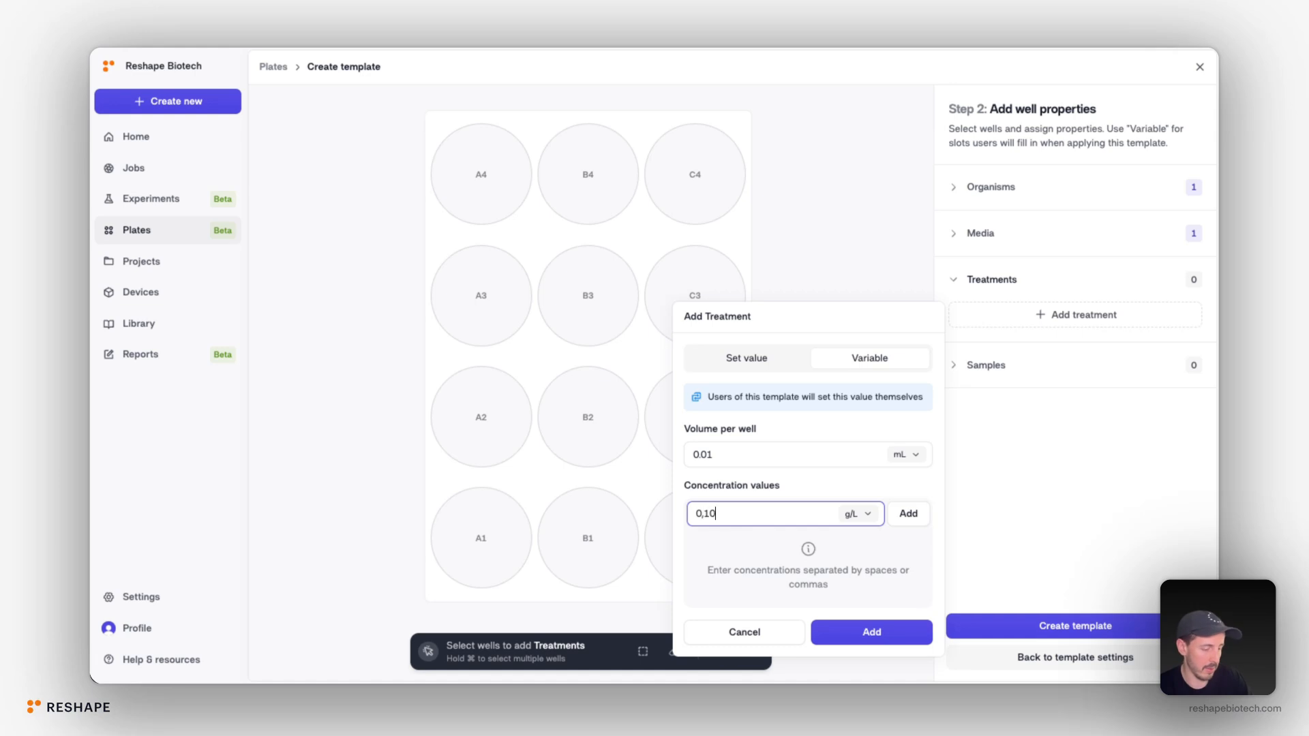
click(856, 514)
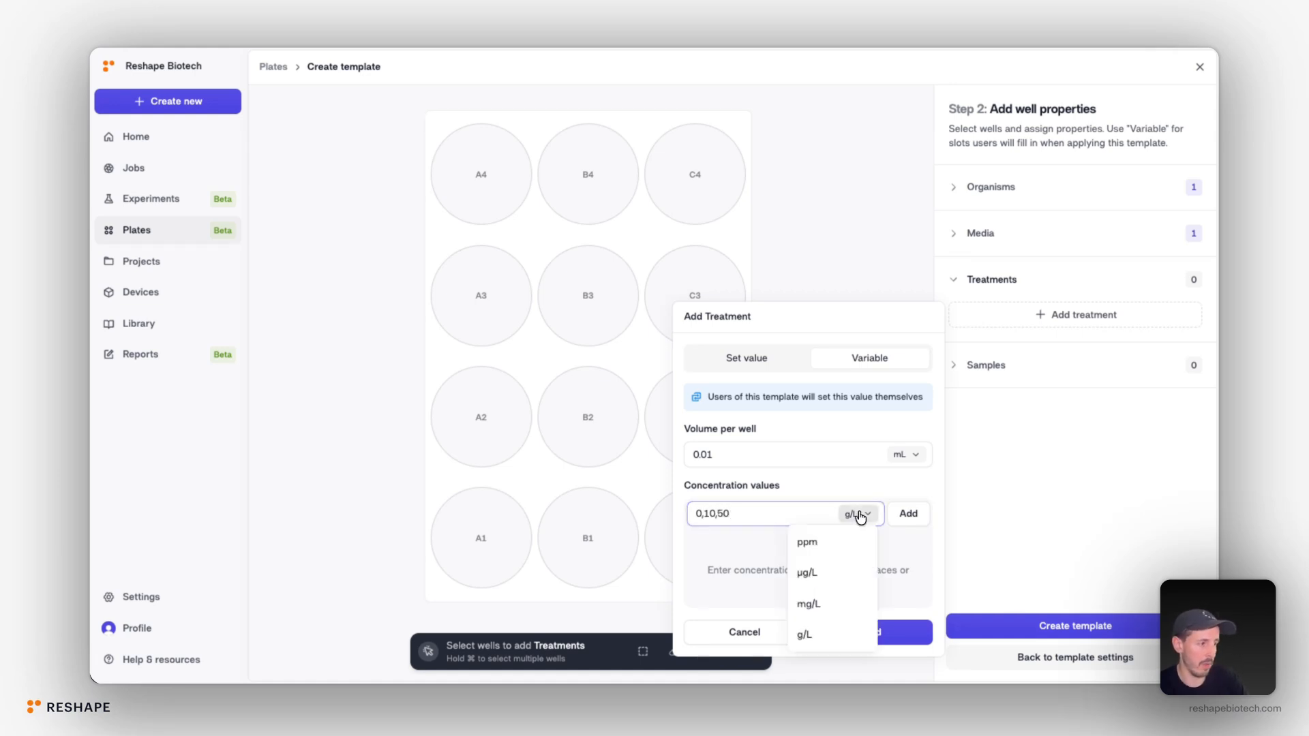
click(818, 607)
click(893, 515)
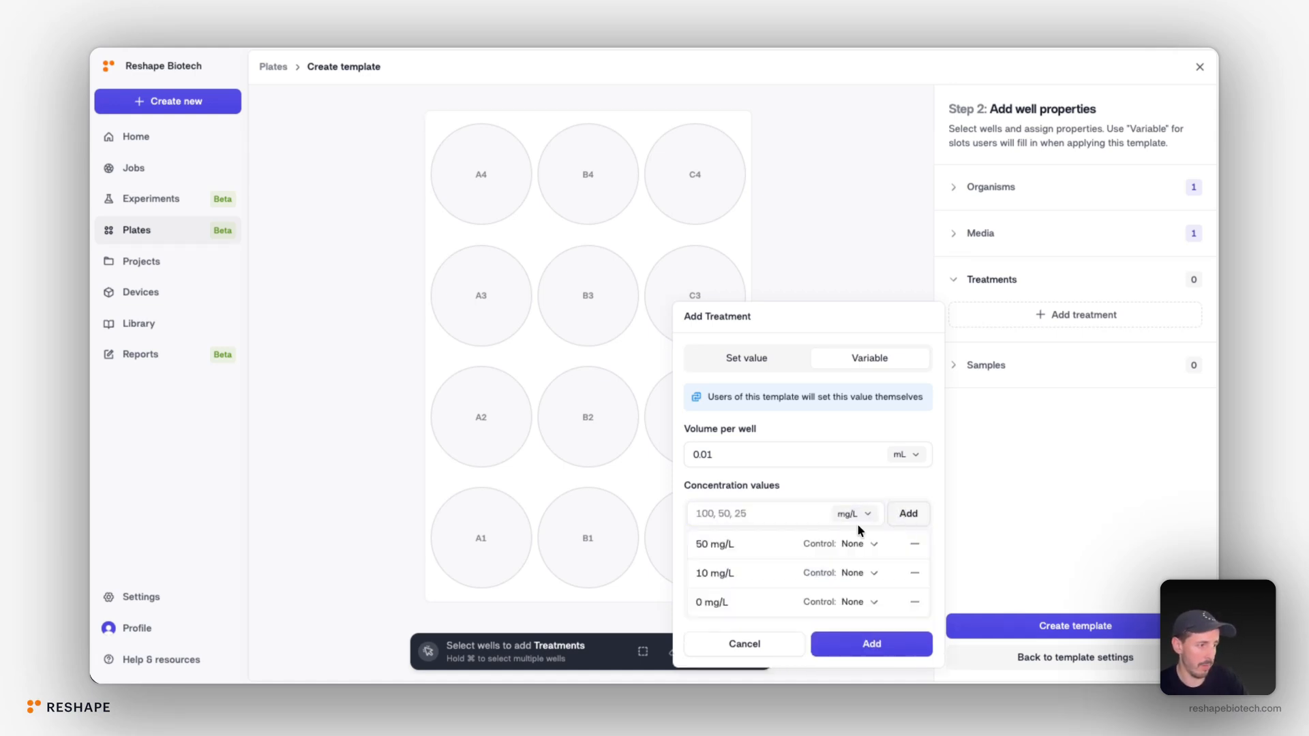
click(849, 603)
click(827, 543)
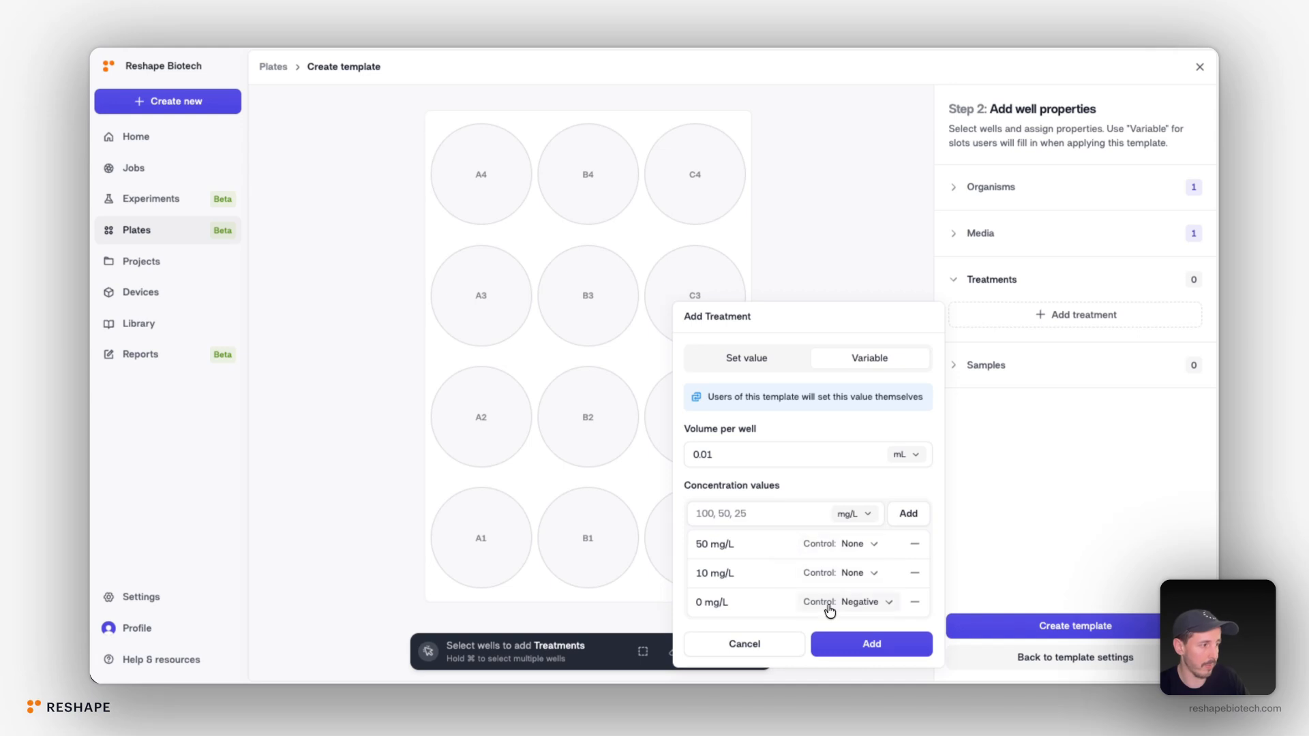
click(876, 642)
Apply the treatment's 50 mg/L concentration to wells A1–A4, 10 mg/L to B1–B4 and 0 mg/L to C1–C4
drag(496, 172, 526, 534)
click(1009, 345)
drag(617, 215, 598, 538)
click(1043, 373)
drag(671, 216, 695, 545)
click(993, 401)
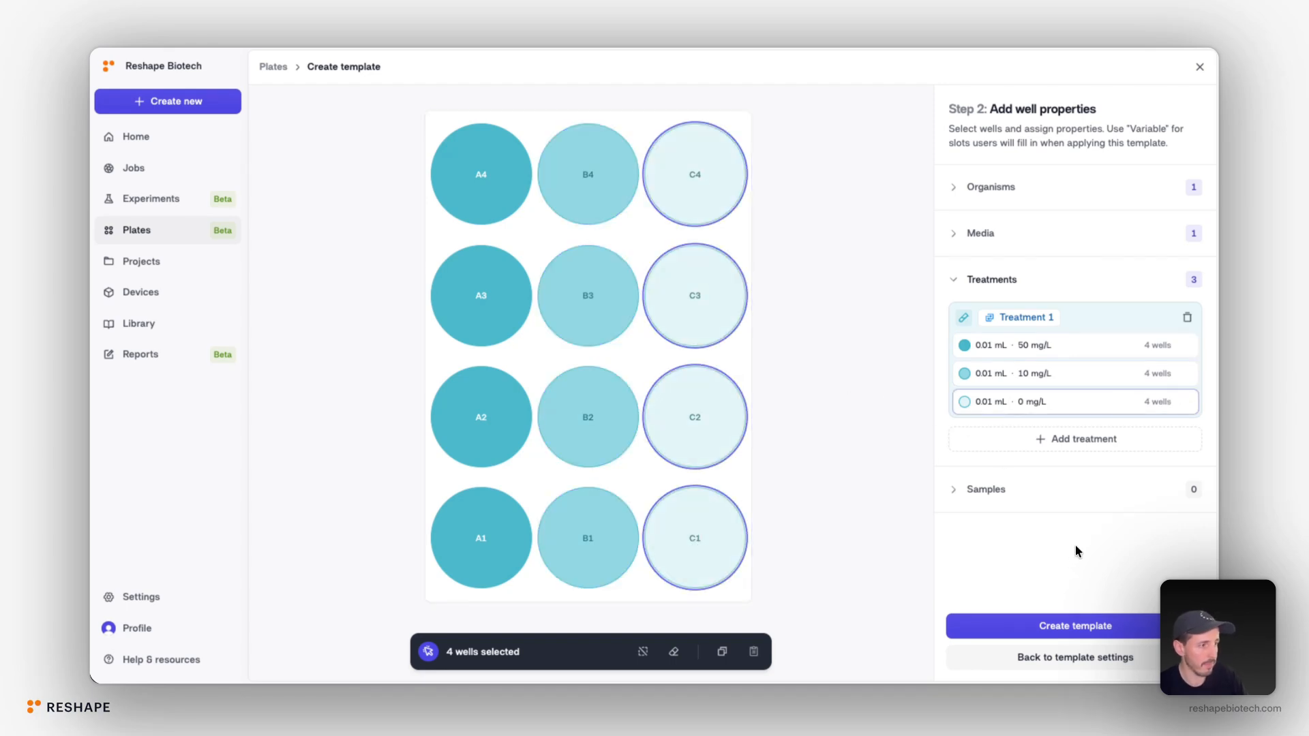
Add a variable sample of 1 mL per well and apply it to the six wells numbered 3 and 4
click(1037, 489)
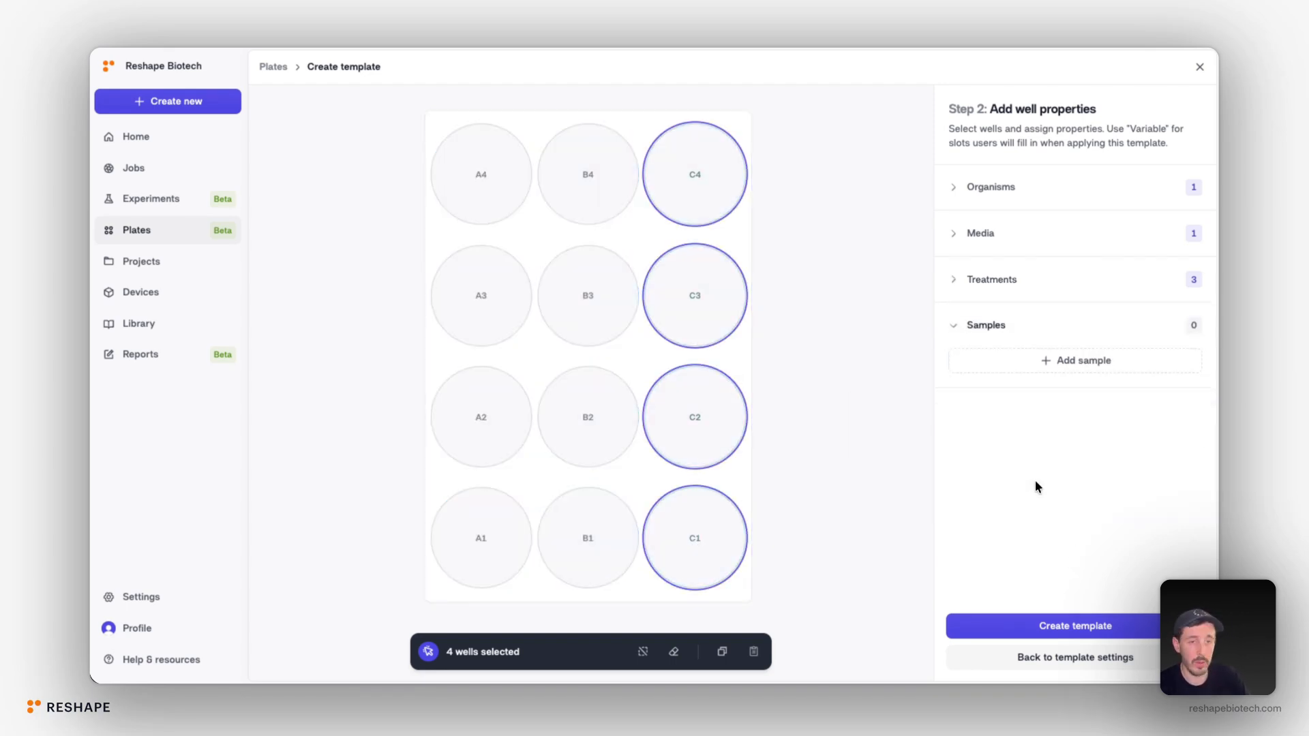
click(846, 351)
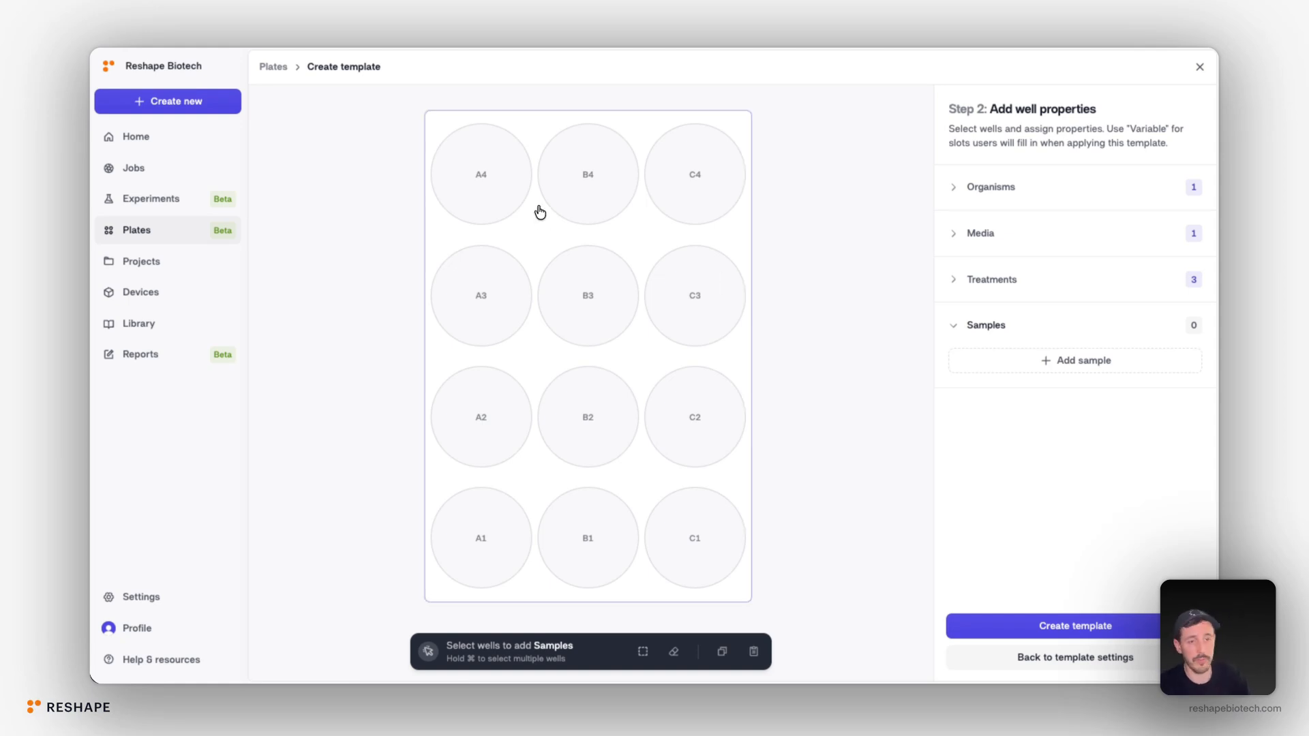
drag(486, 162, 694, 303)
click(1060, 360)
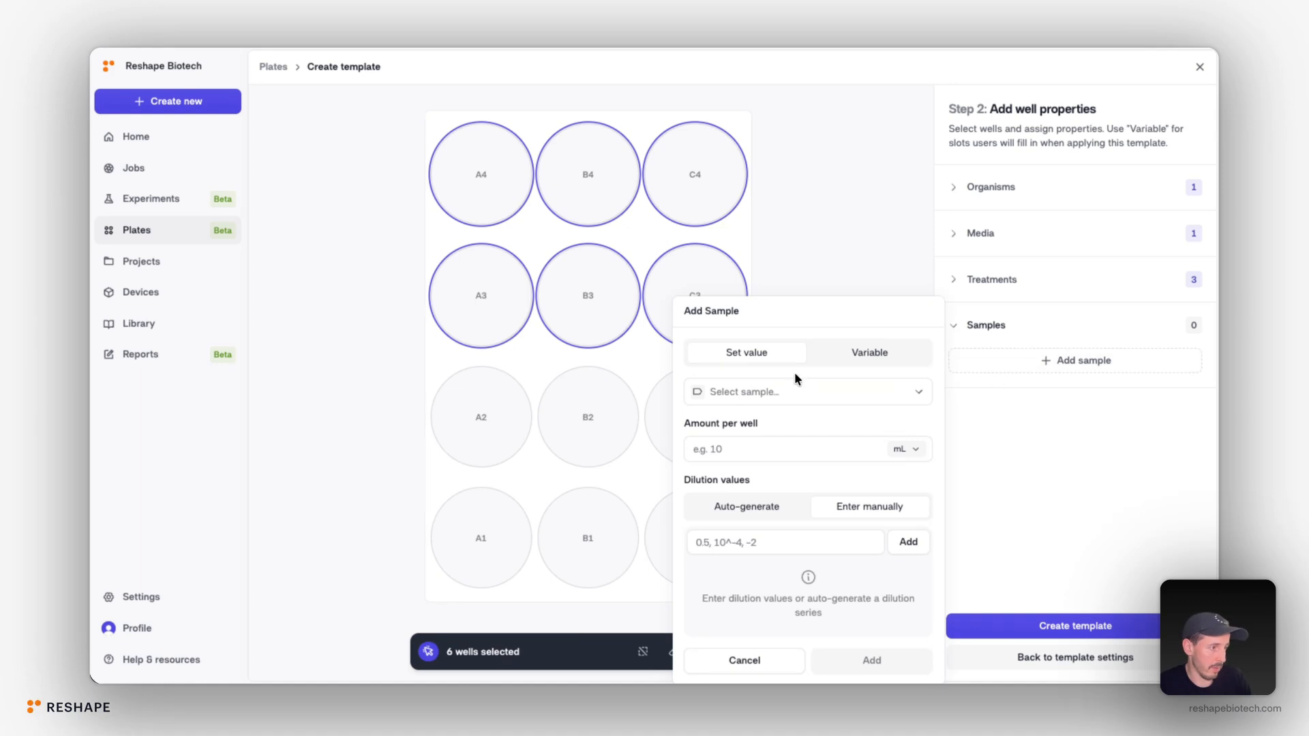
click(878, 349)
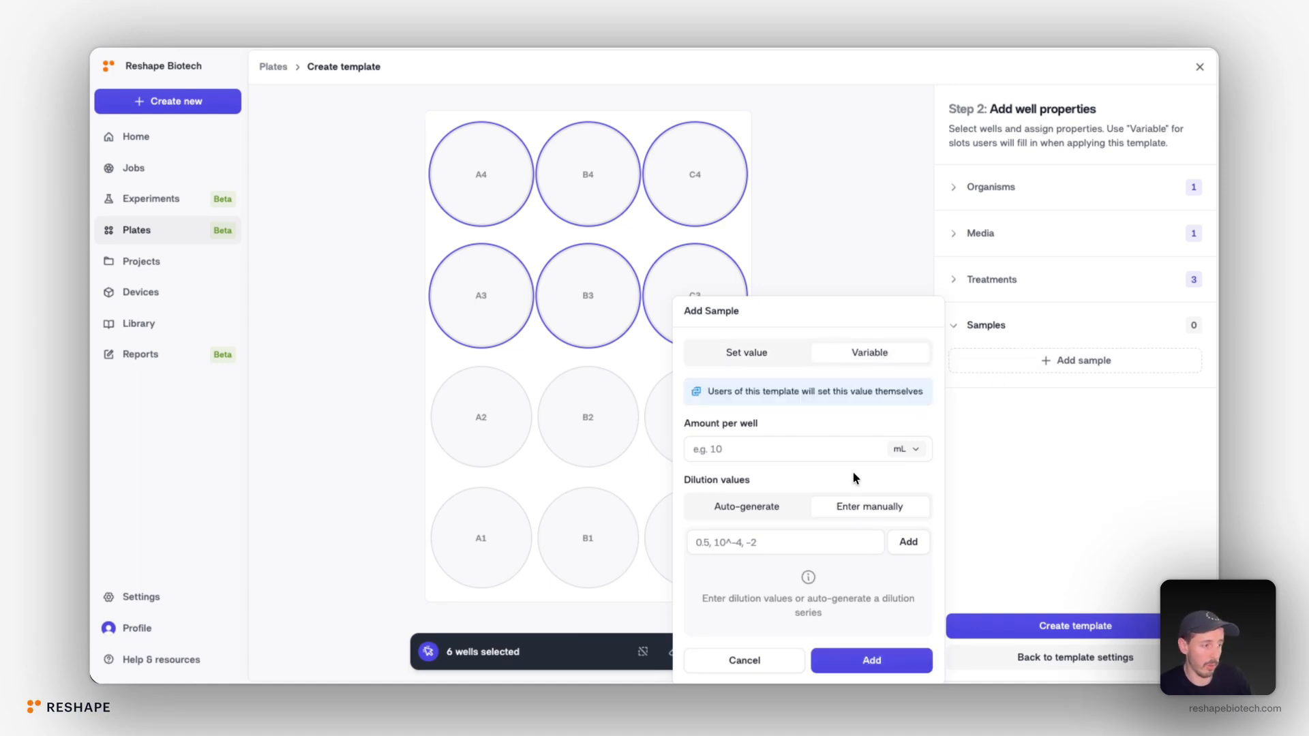
click(731, 458)
text(1)
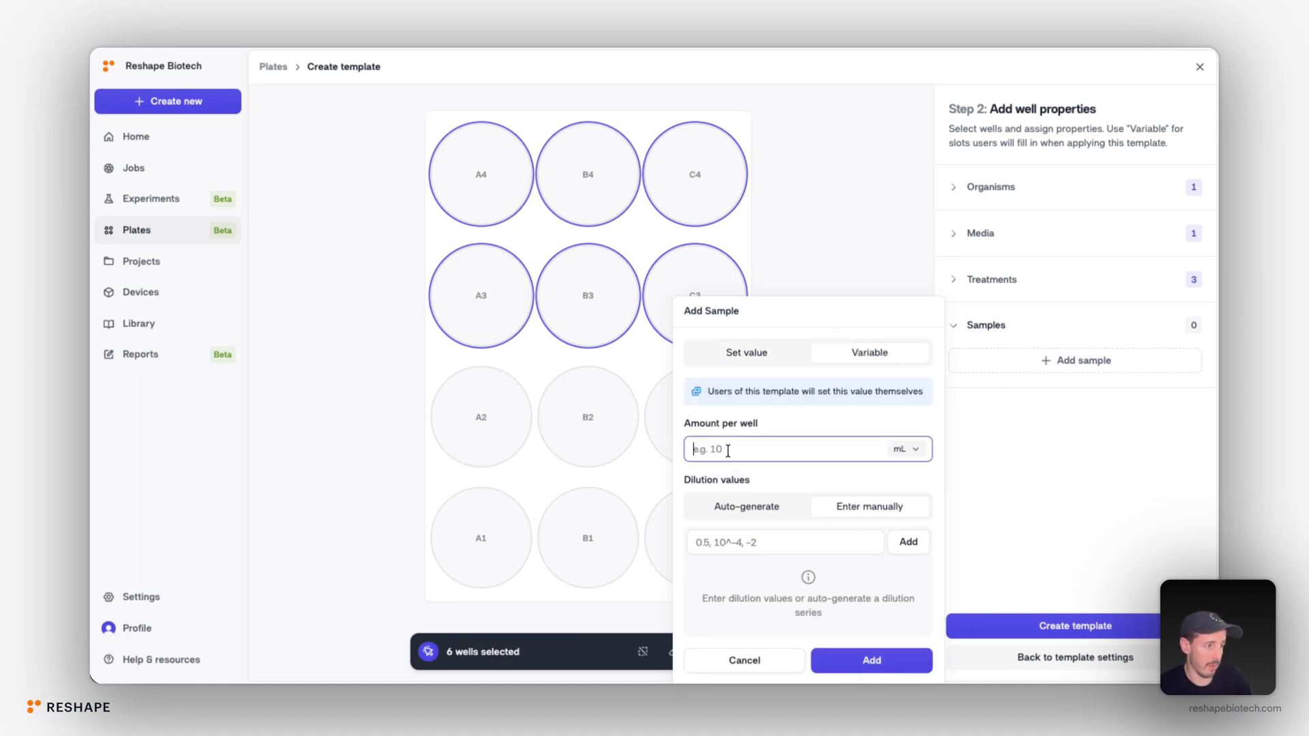
click(865, 661)
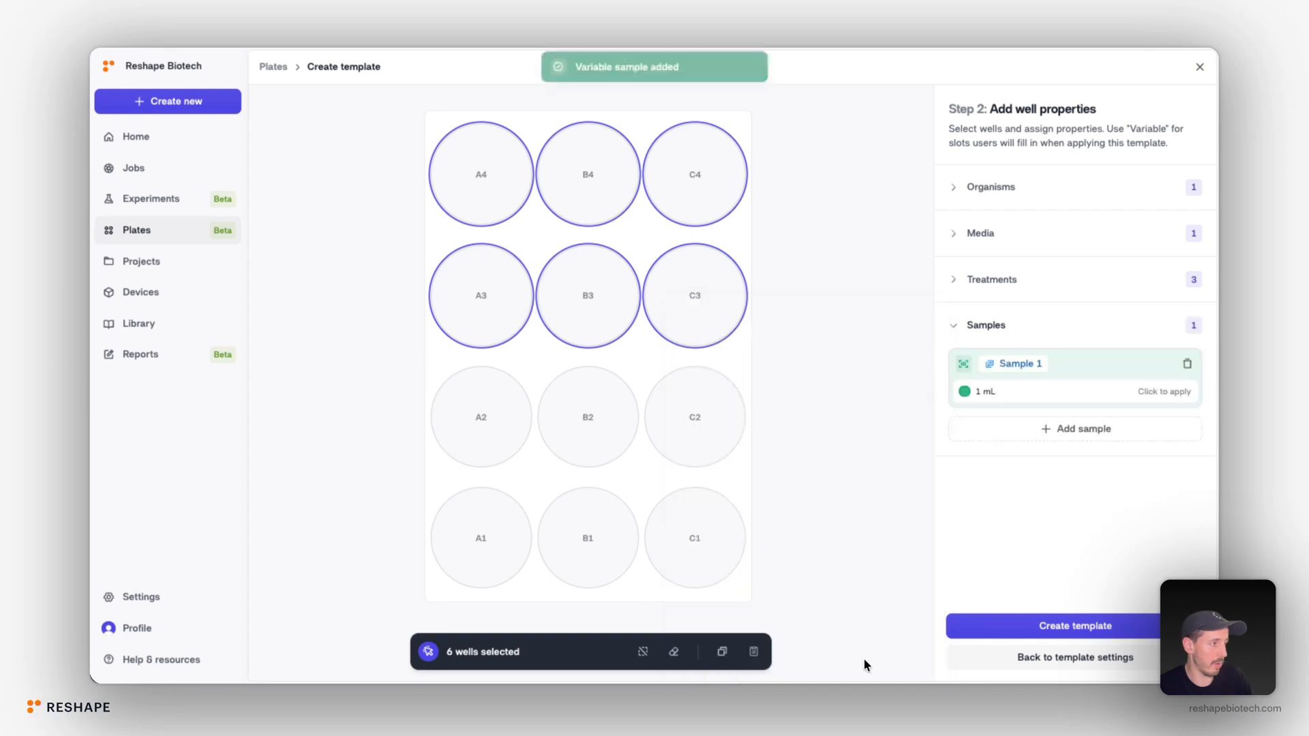
click(1083, 393)
Add a second variable sample of 1 mL per well, apply it to the six wells numbered 1 and 2, and create the template
drag(492, 486, 906, 508)
click(1052, 437)
click(869, 353)
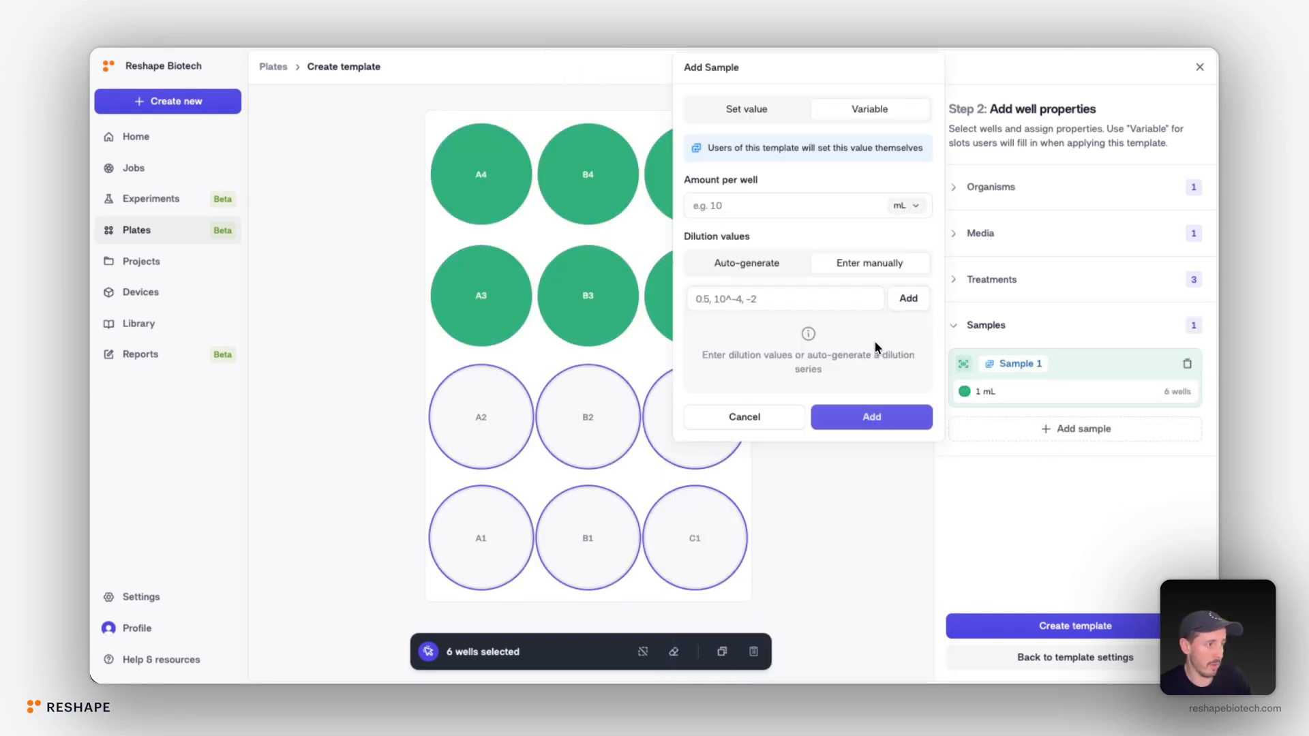
click(730, 206)
text(1)
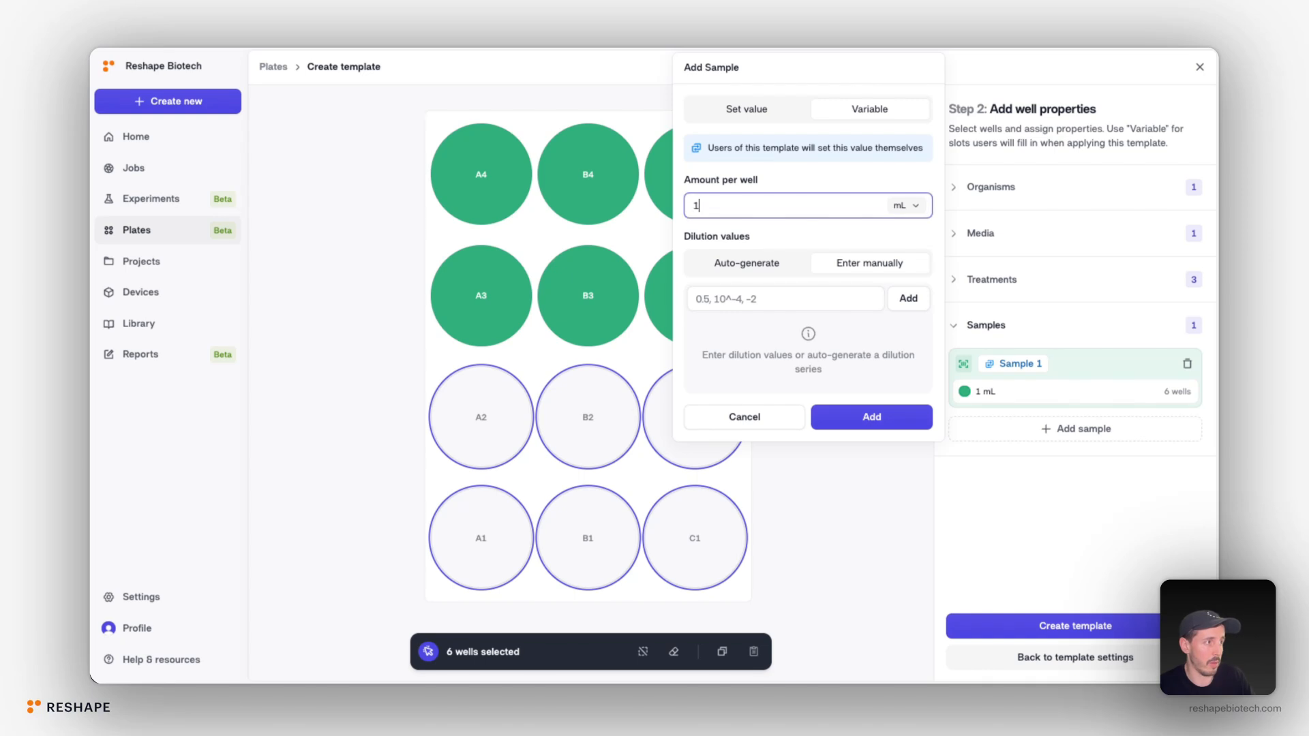
click(886, 412)
click(1058, 471)
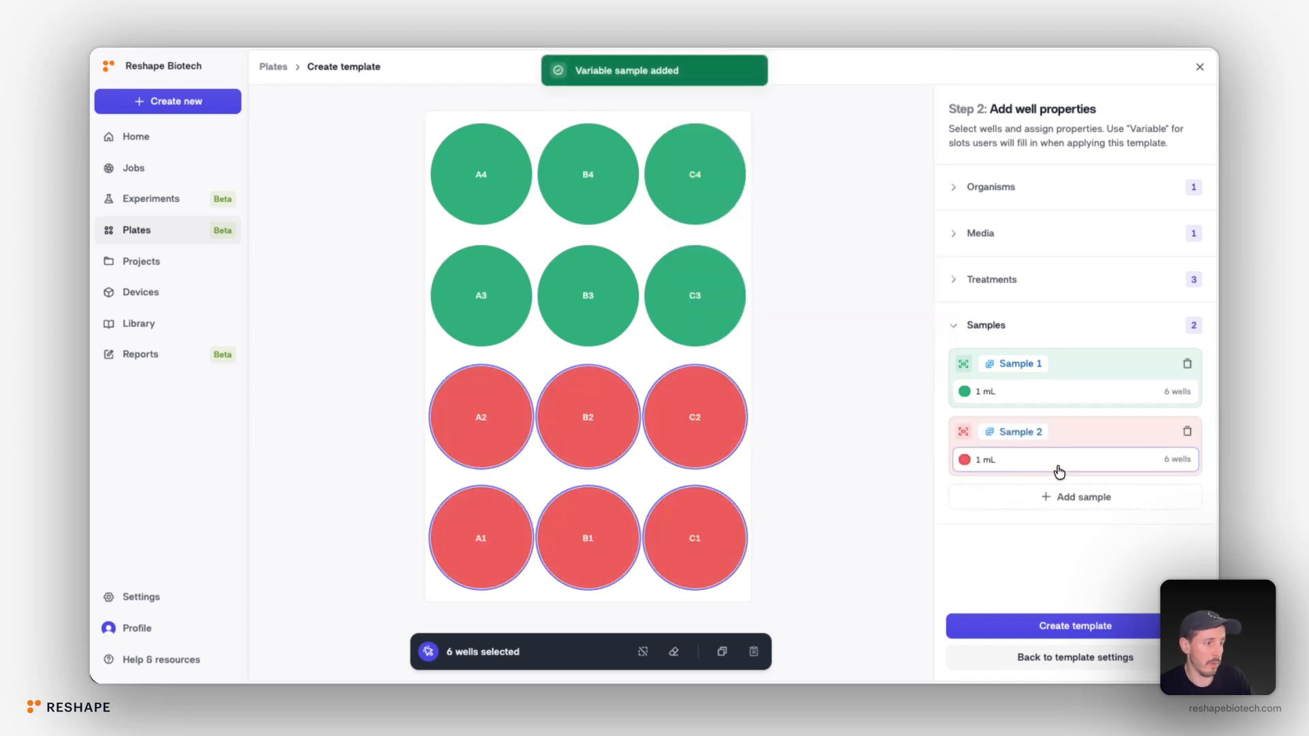
click(1022, 627)
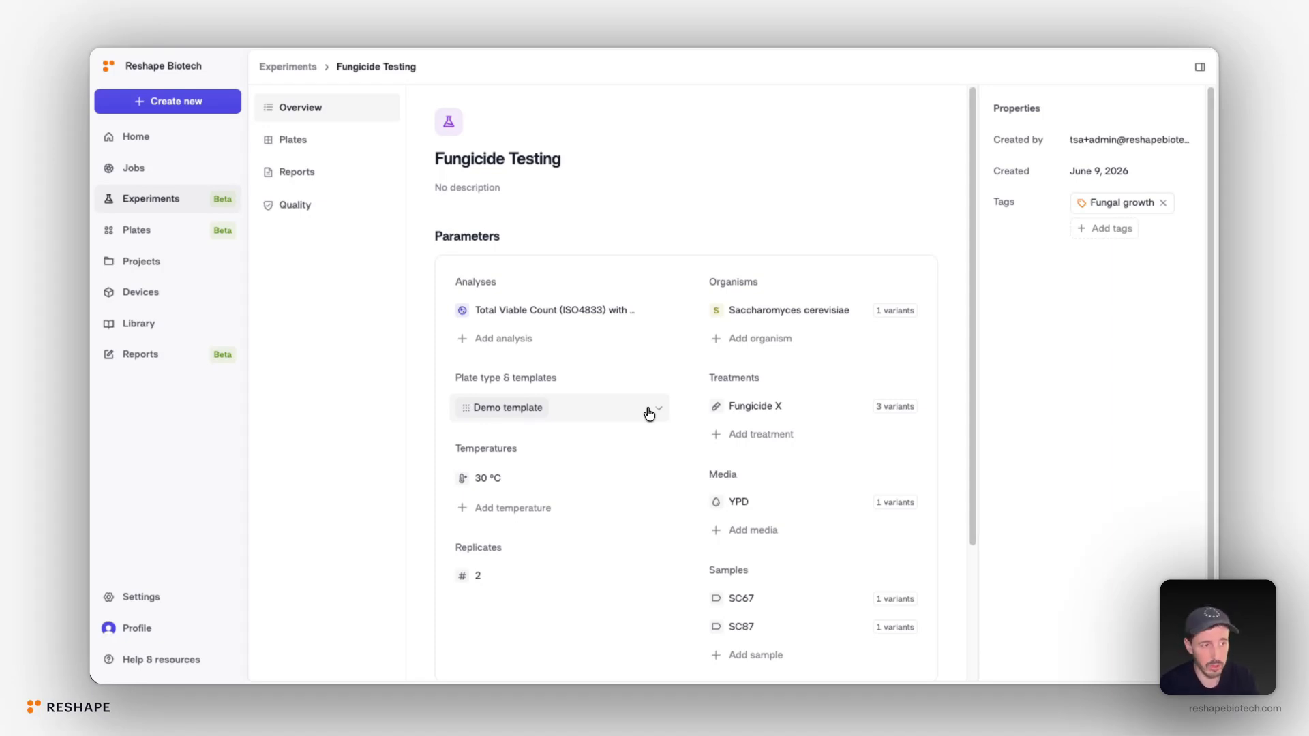
Add Fungicide Y as a treatment to the experiment parameters without any concentration values
click(783, 436)
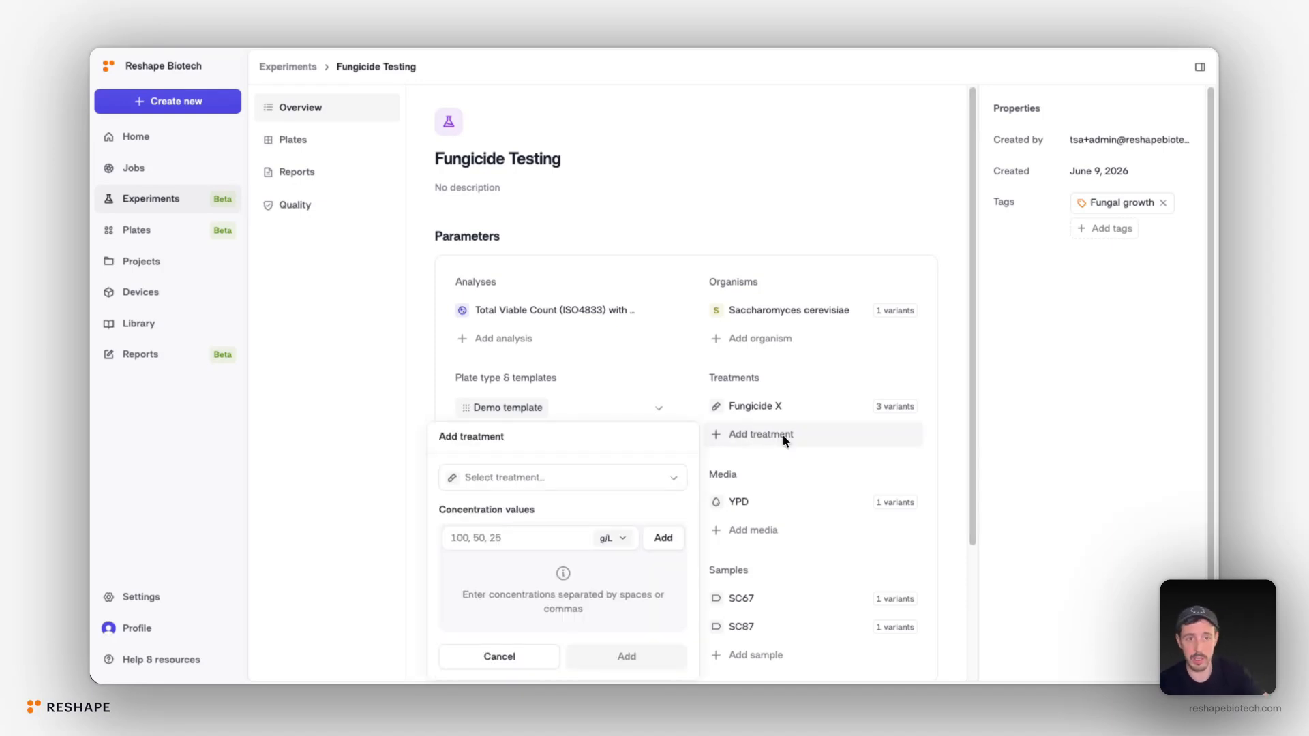
click(535, 474)
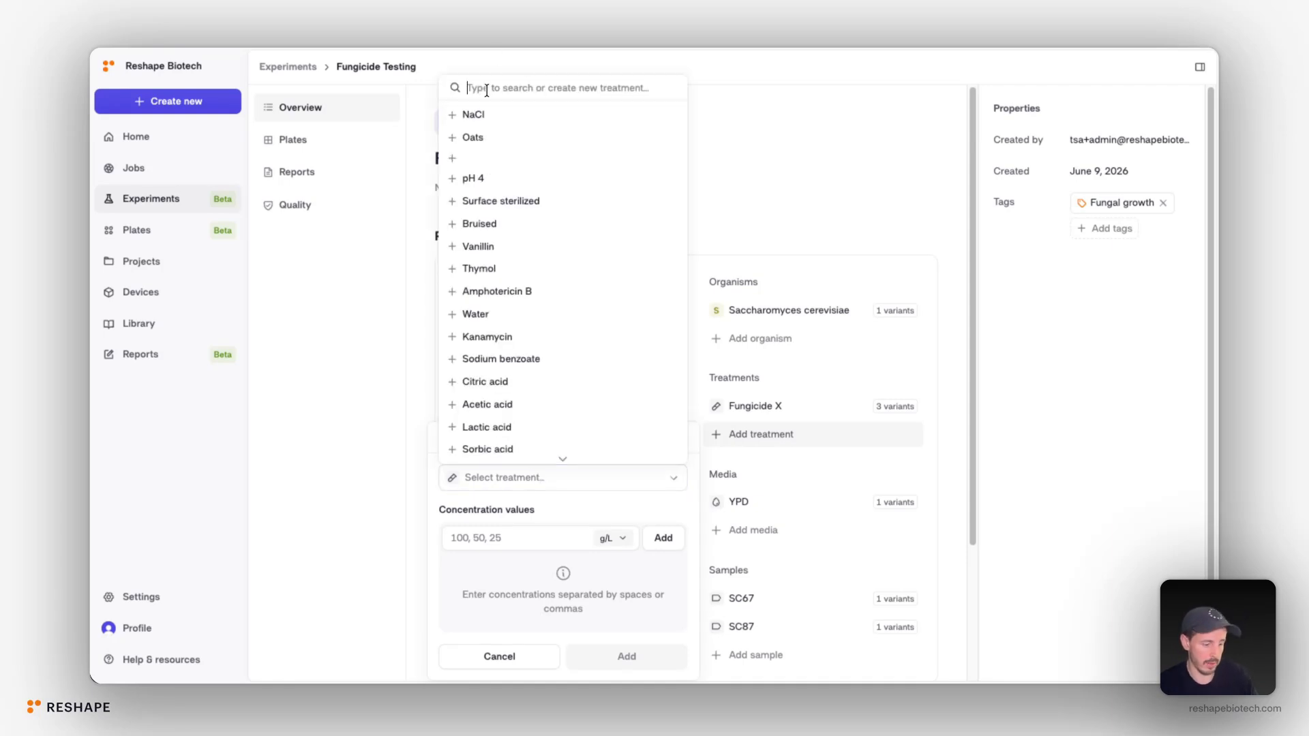
text(fungi)
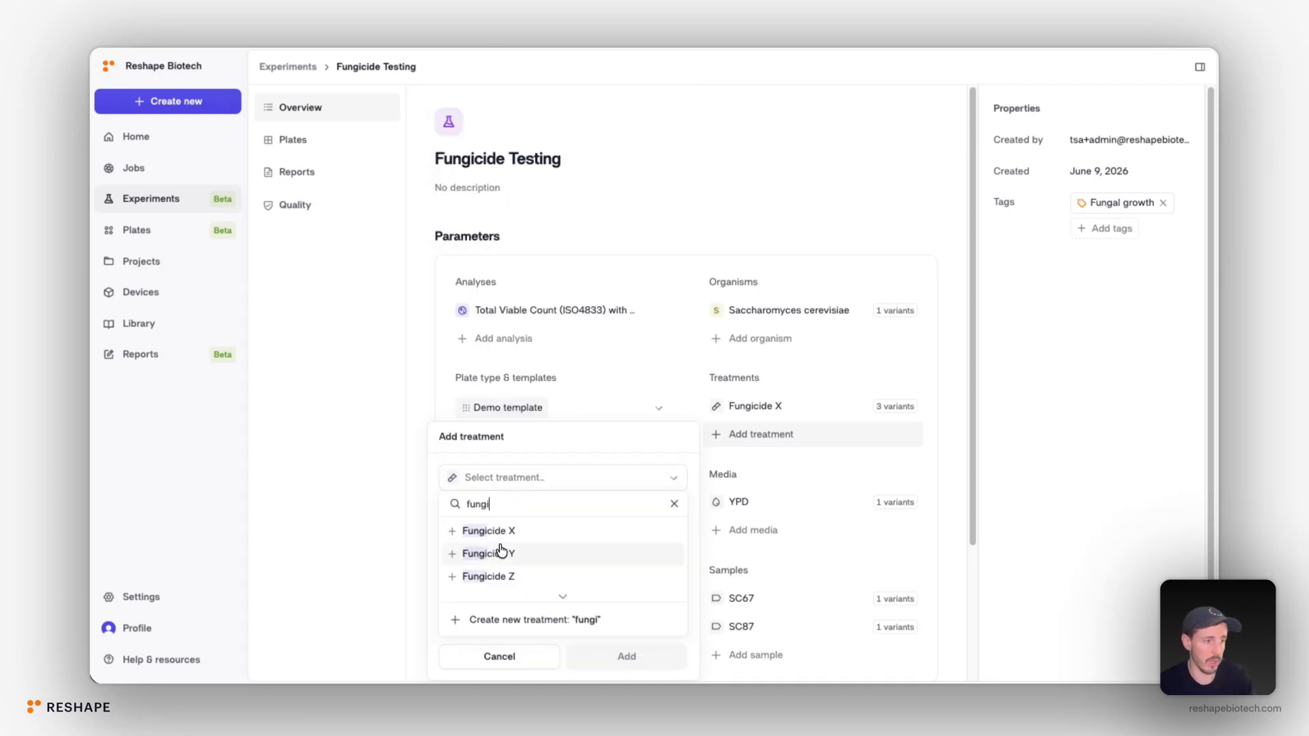
click(501, 550)
click(633, 651)
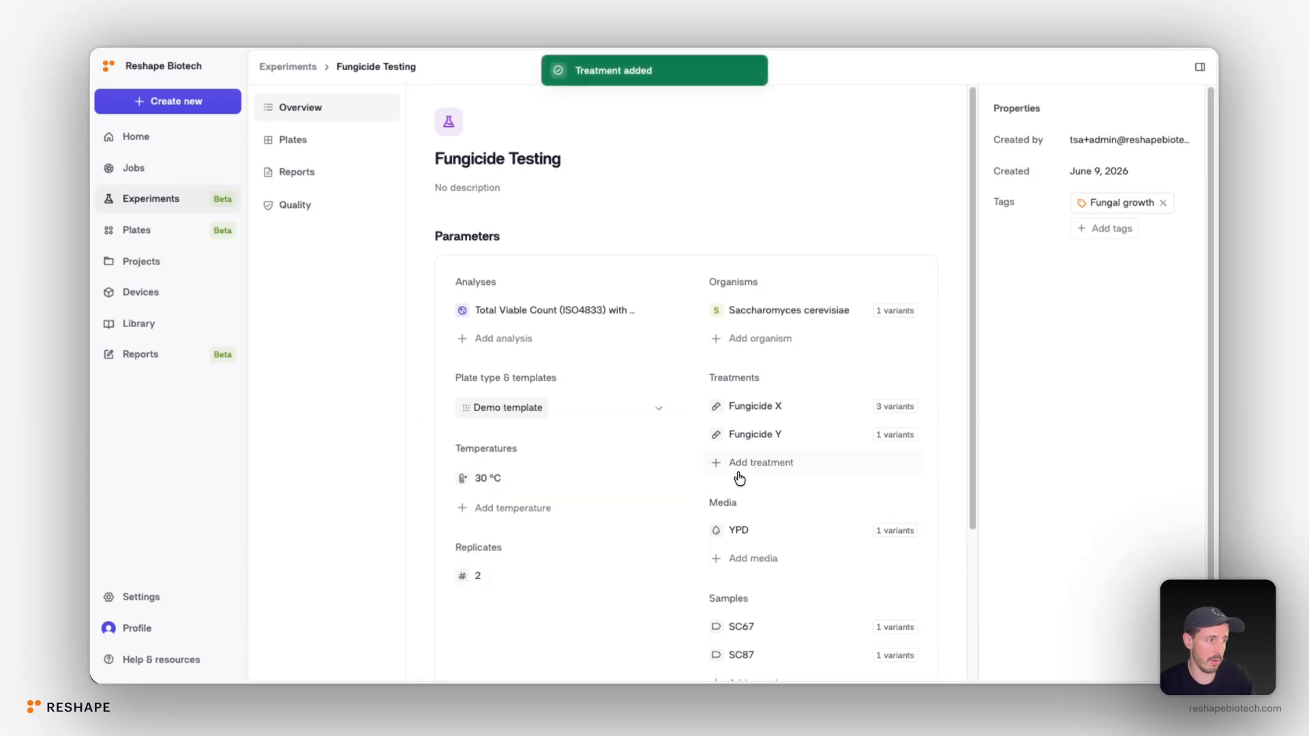
Add Fungicide Z as a further treatment to the experiment, also without concentration values
click(735, 464)
click(510, 481)
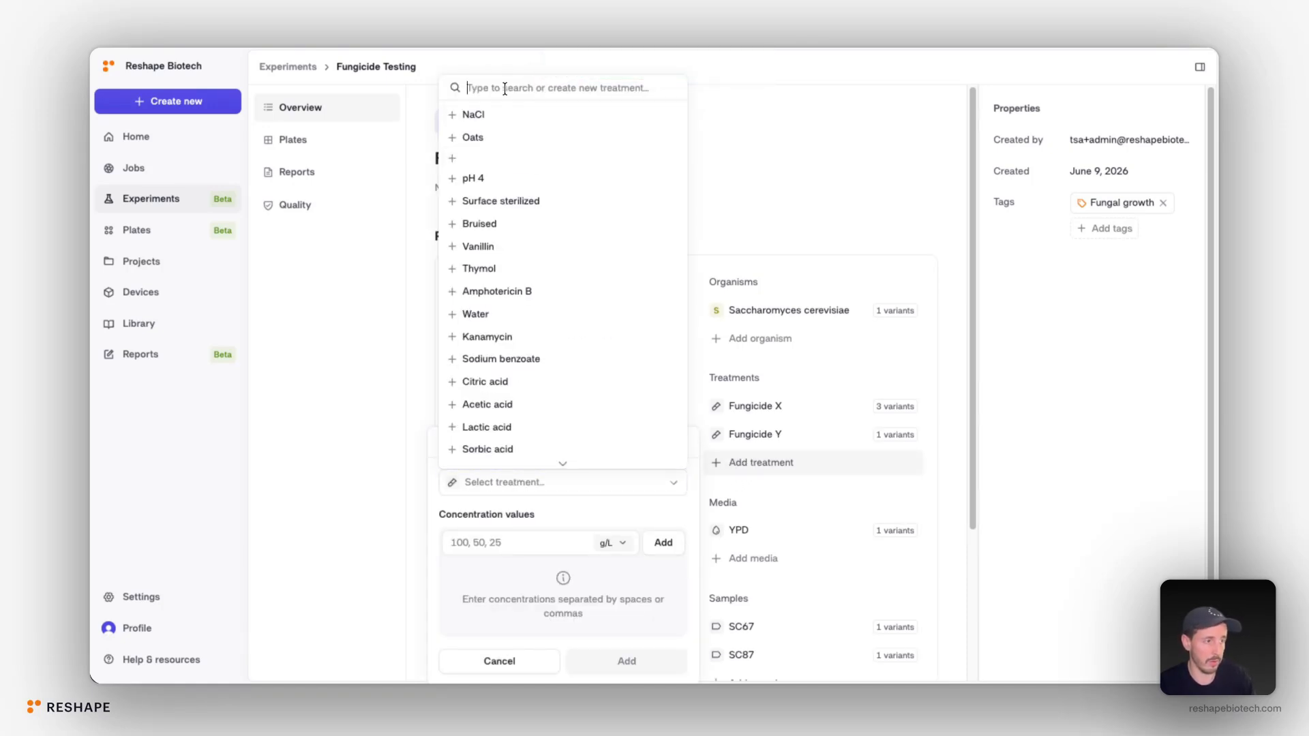
text(fungi)
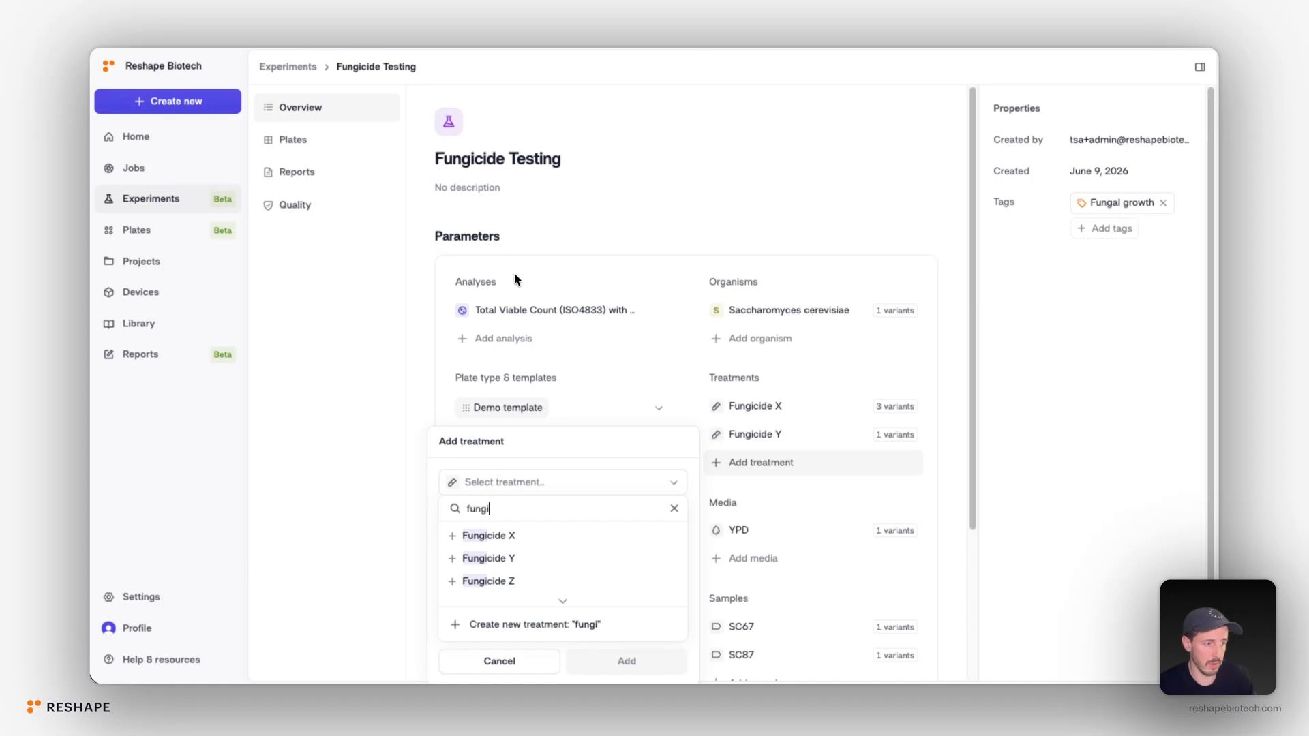
click(511, 580)
click(635, 661)
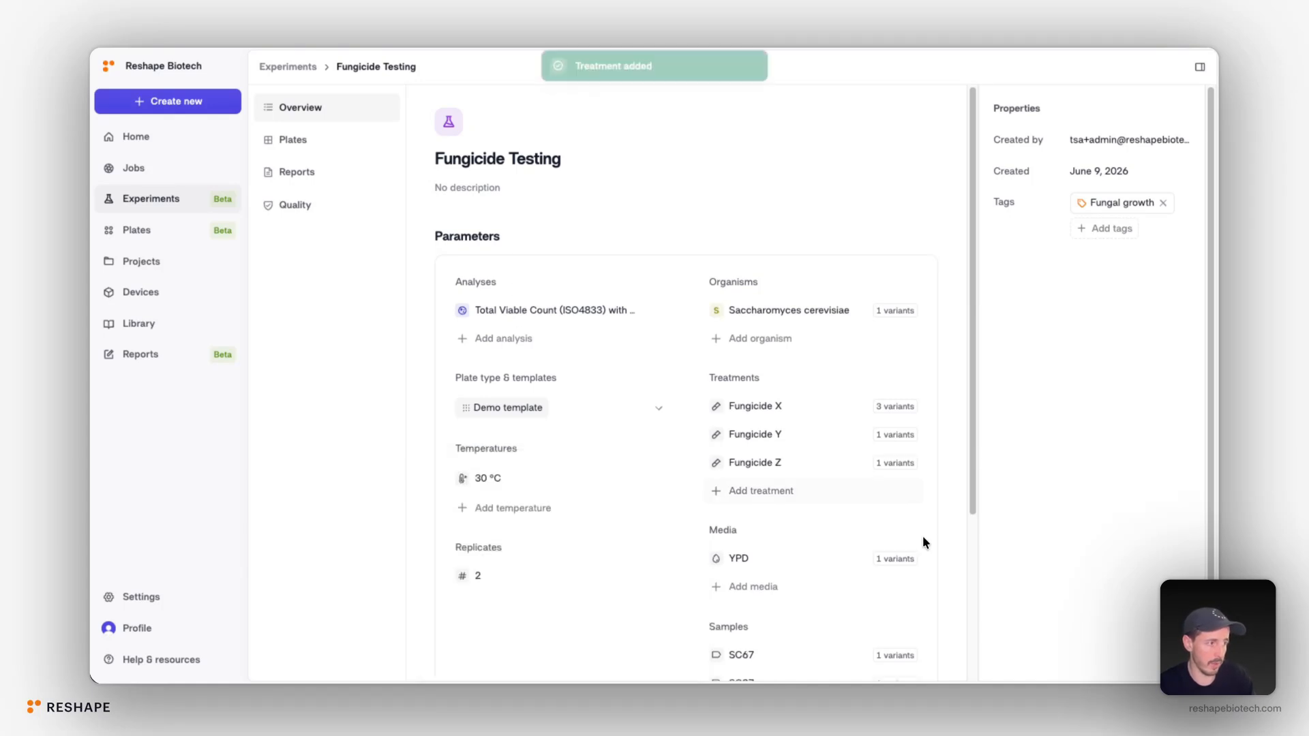
Start creating plates for the experiment with the number of plates set to 3, and continue to the well properties
mouse_move(898, 462)
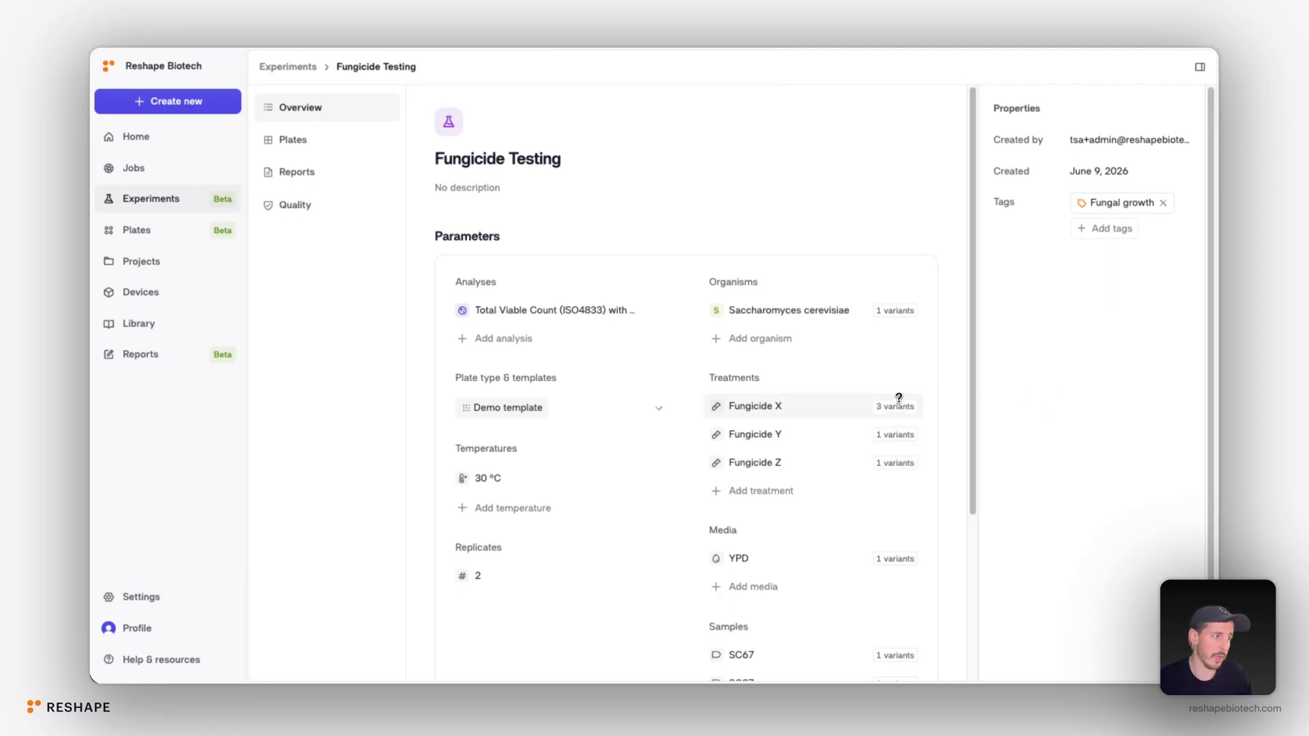
mouse_move(892, 402)
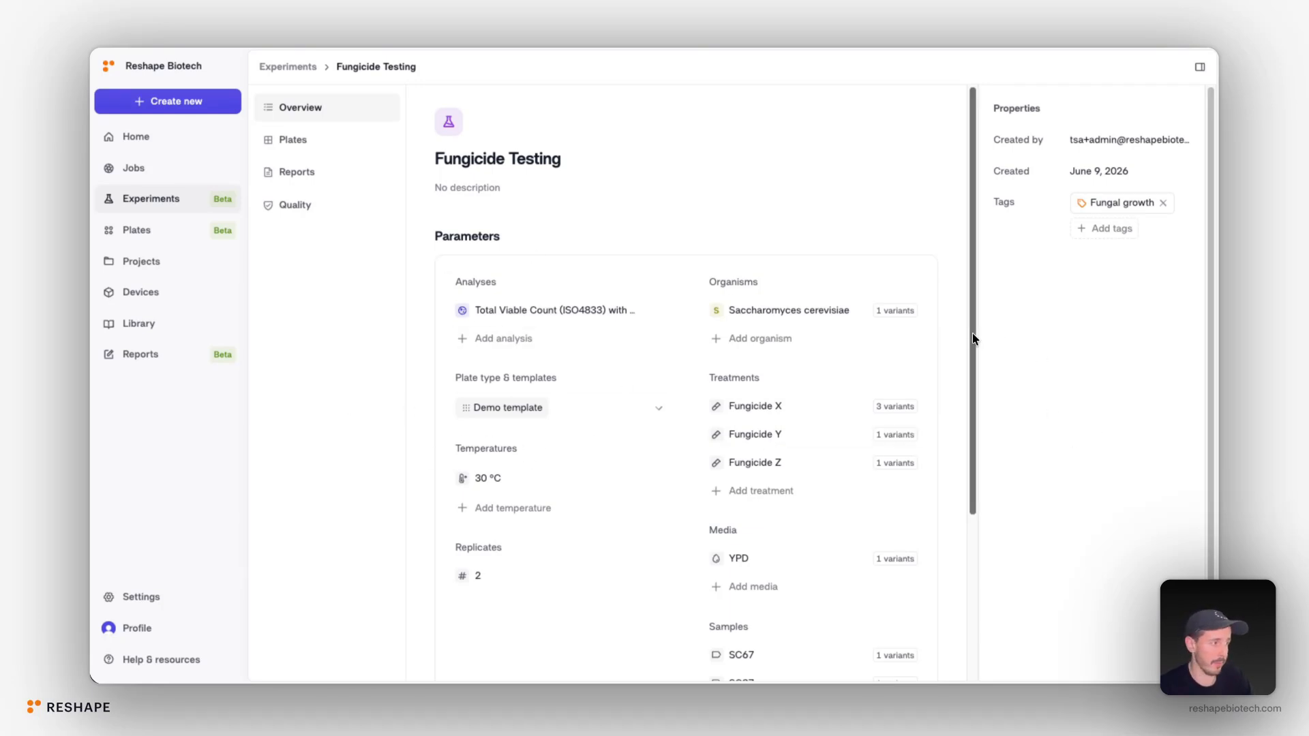
drag(972, 333, 949, 540)
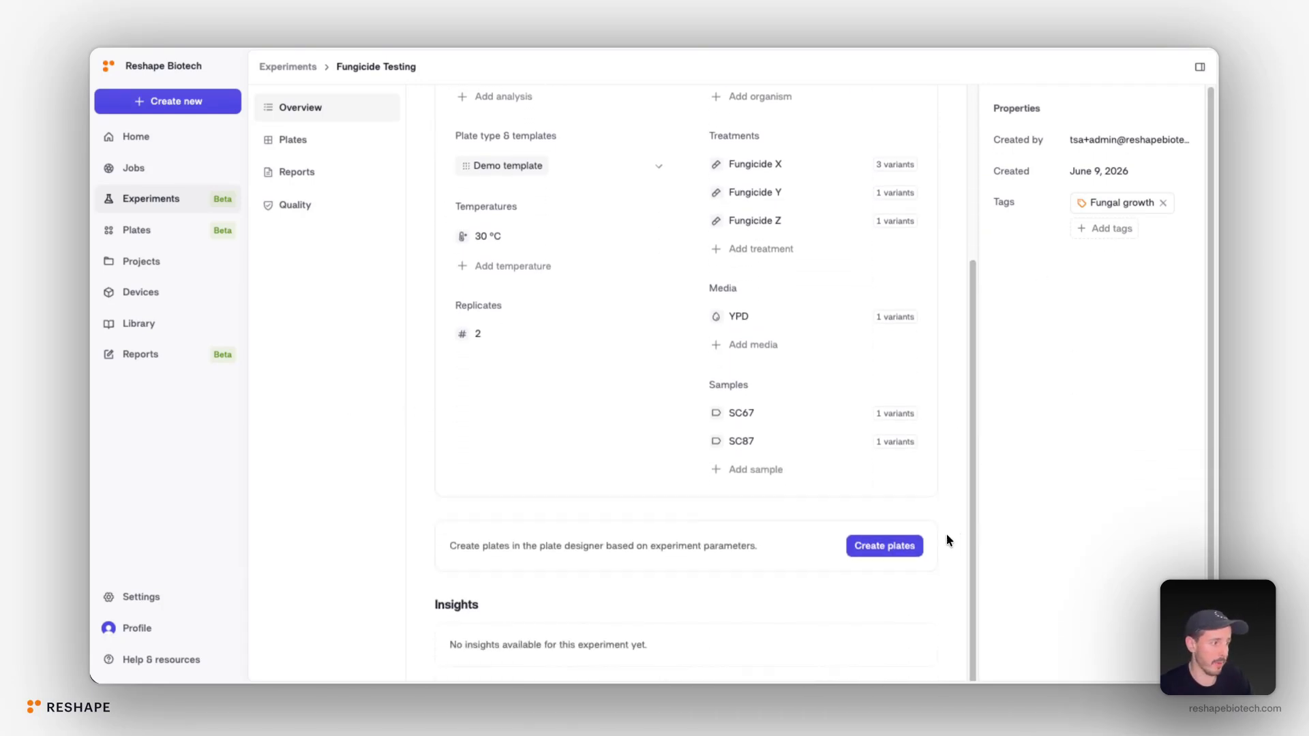
click(873, 546)
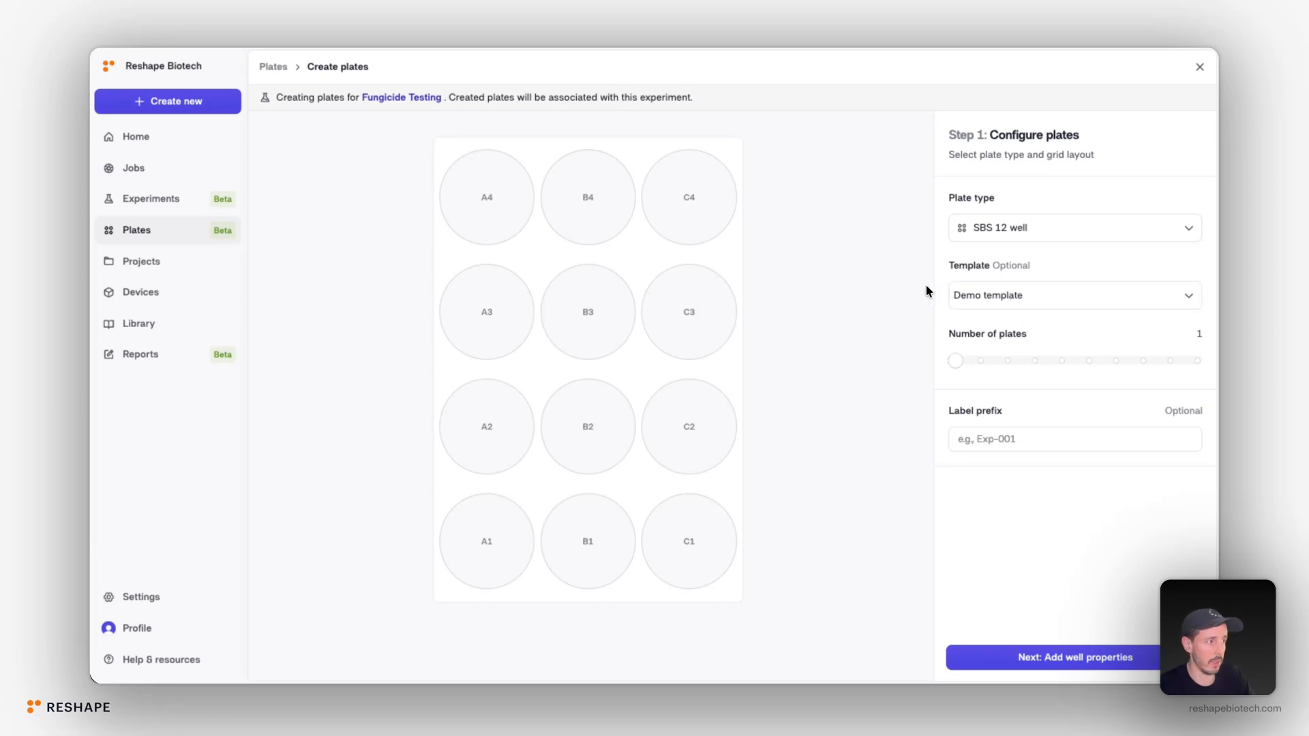
drag(955, 361, 999, 368)
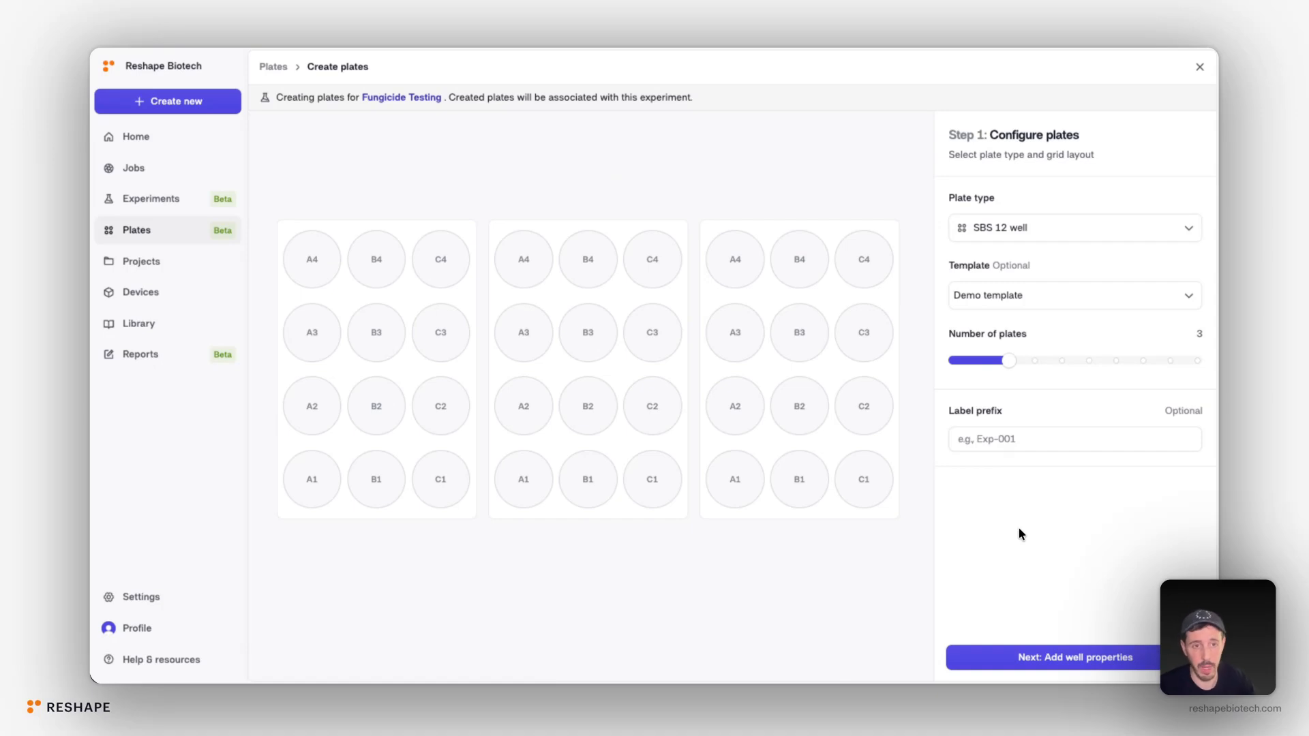
click(1057, 656)
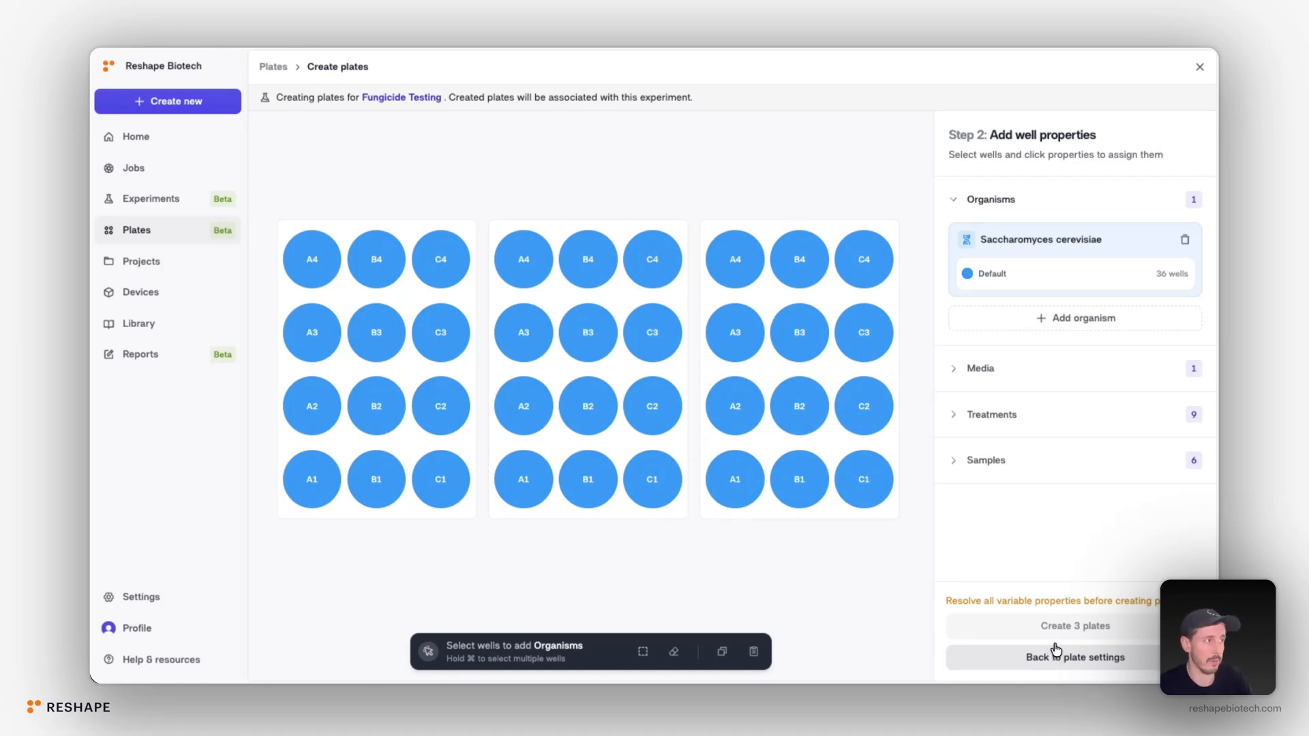
Assign the experiment treatment Fungicide X to the variable A1 Treatment 1 of the first plate
click(1045, 369)
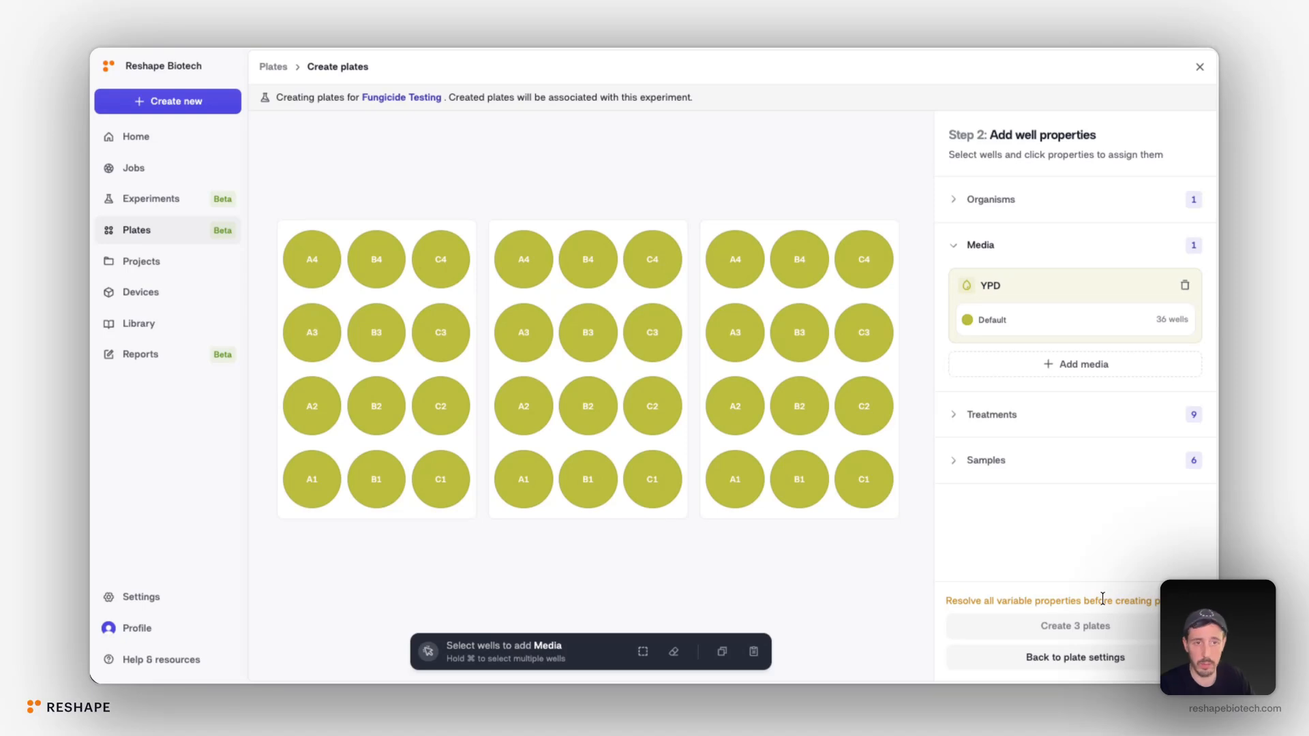
click(1053, 413)
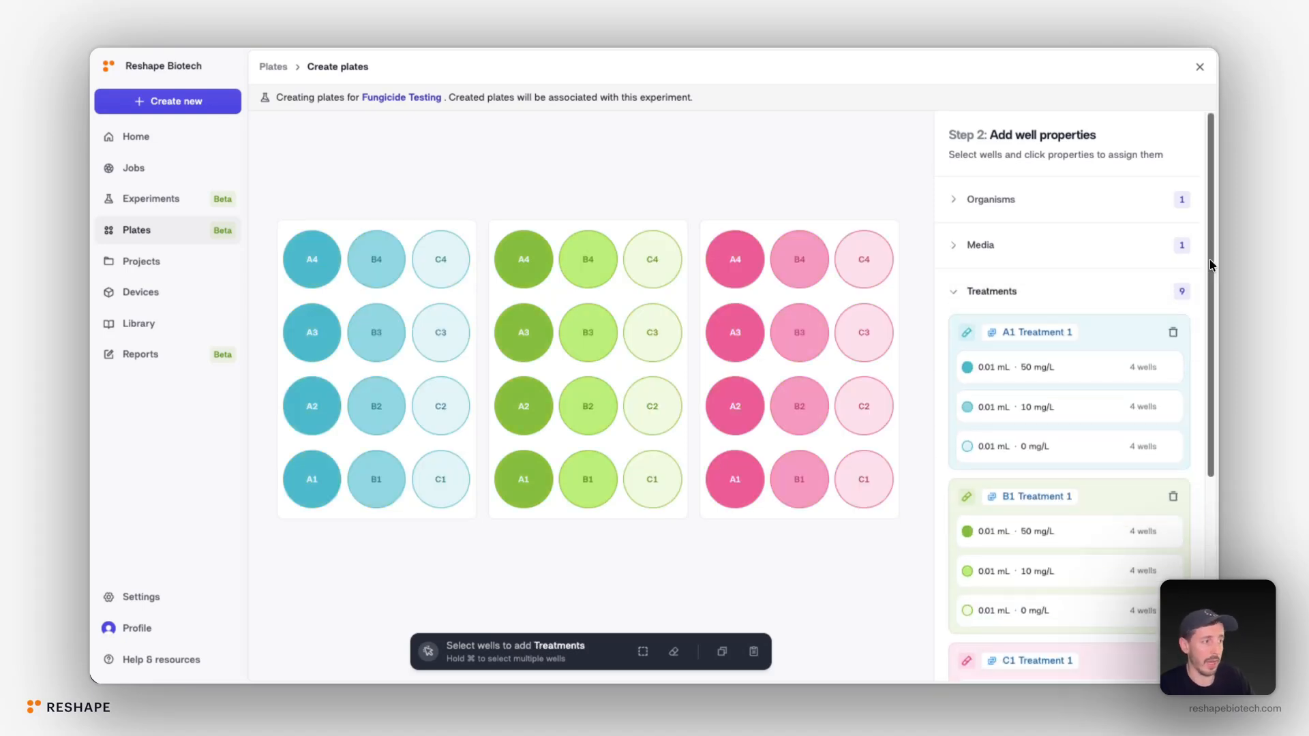
mouse_move(1209, 265)
mouse_down()
mouse_move(1210, 461)
mouse_move(1209, 265)
mouse_up()
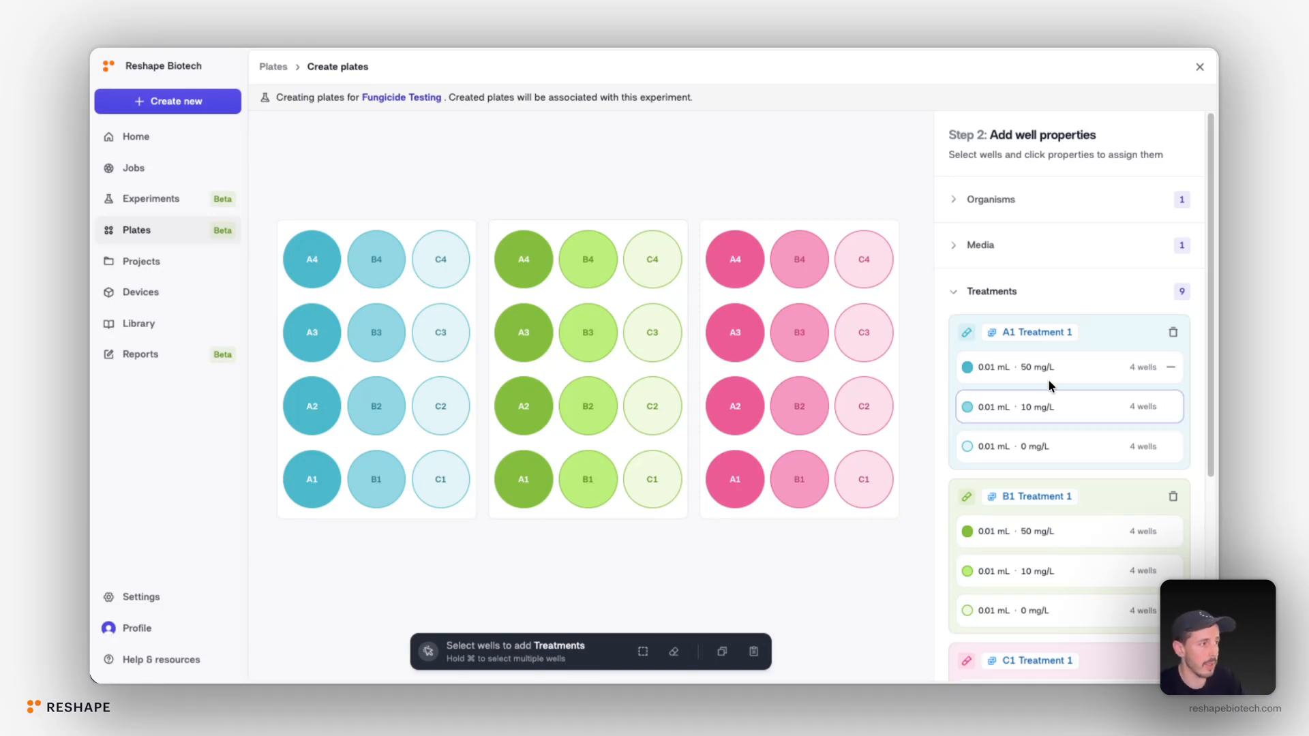
click(1025, 334)
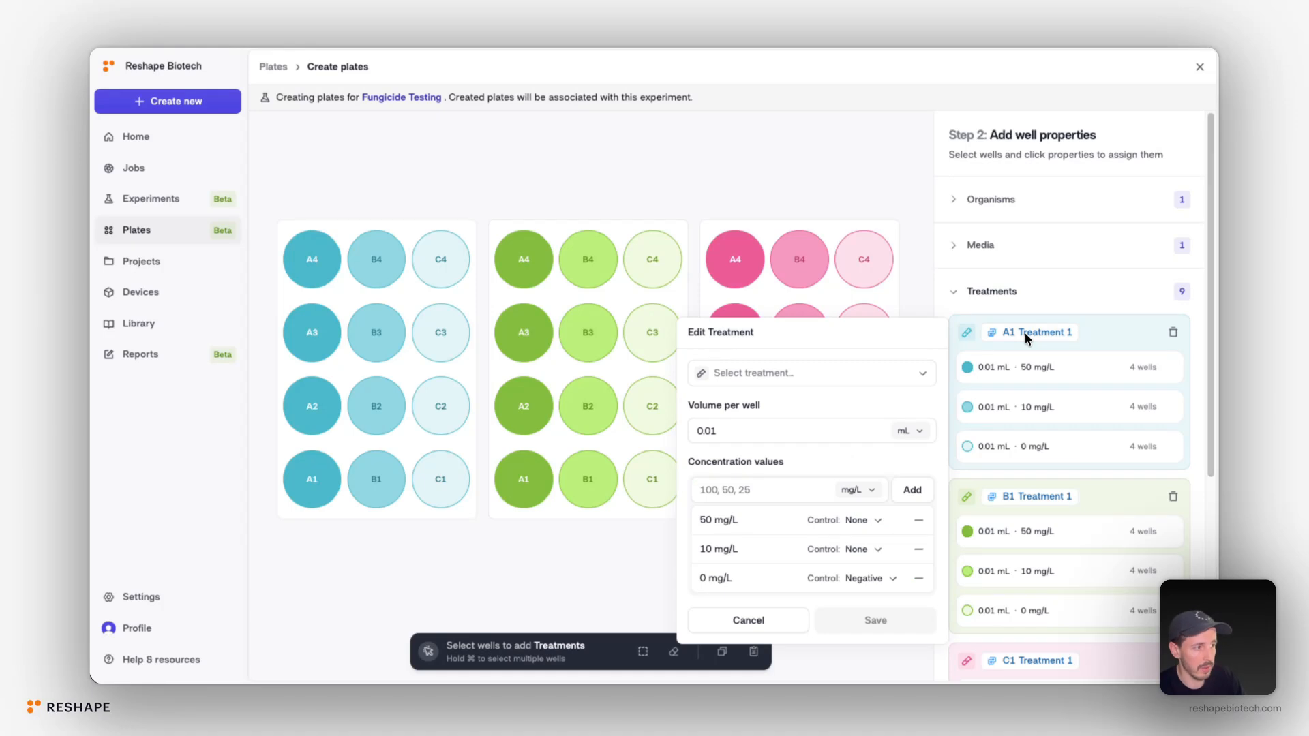
click(795, 371)
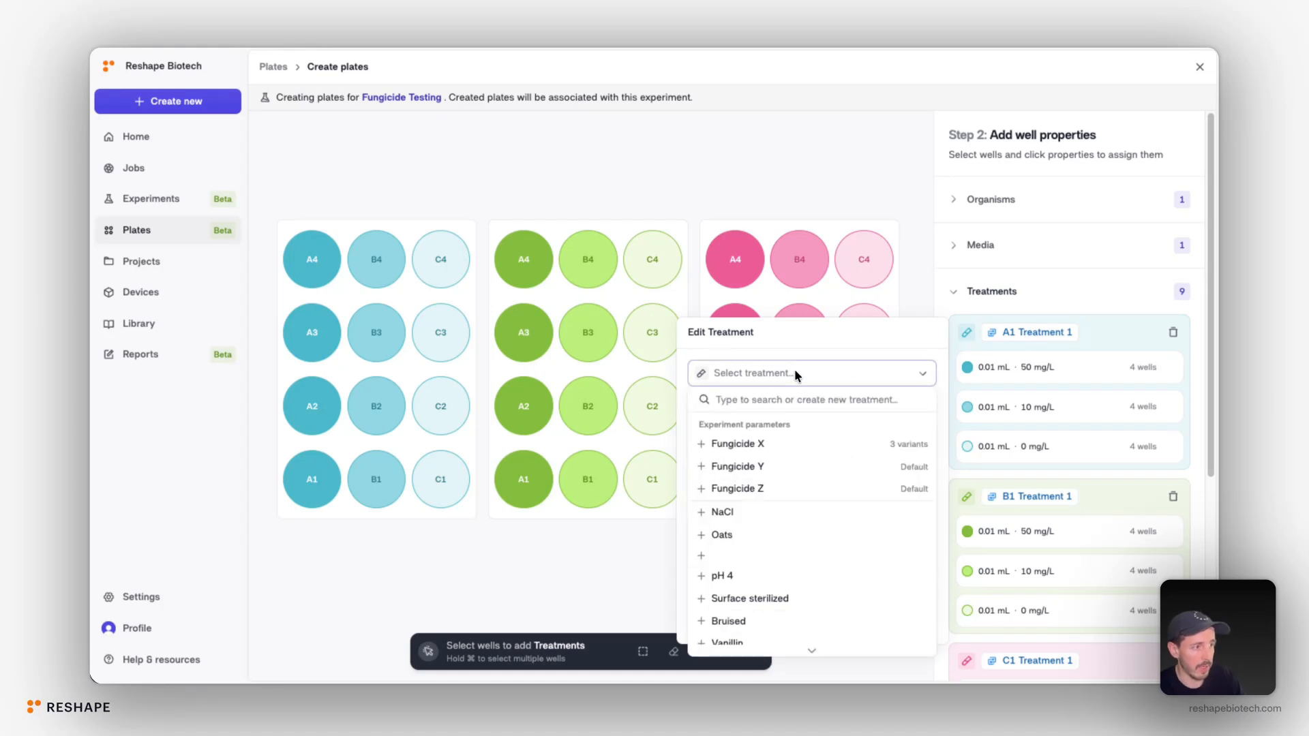
click(788, 447)
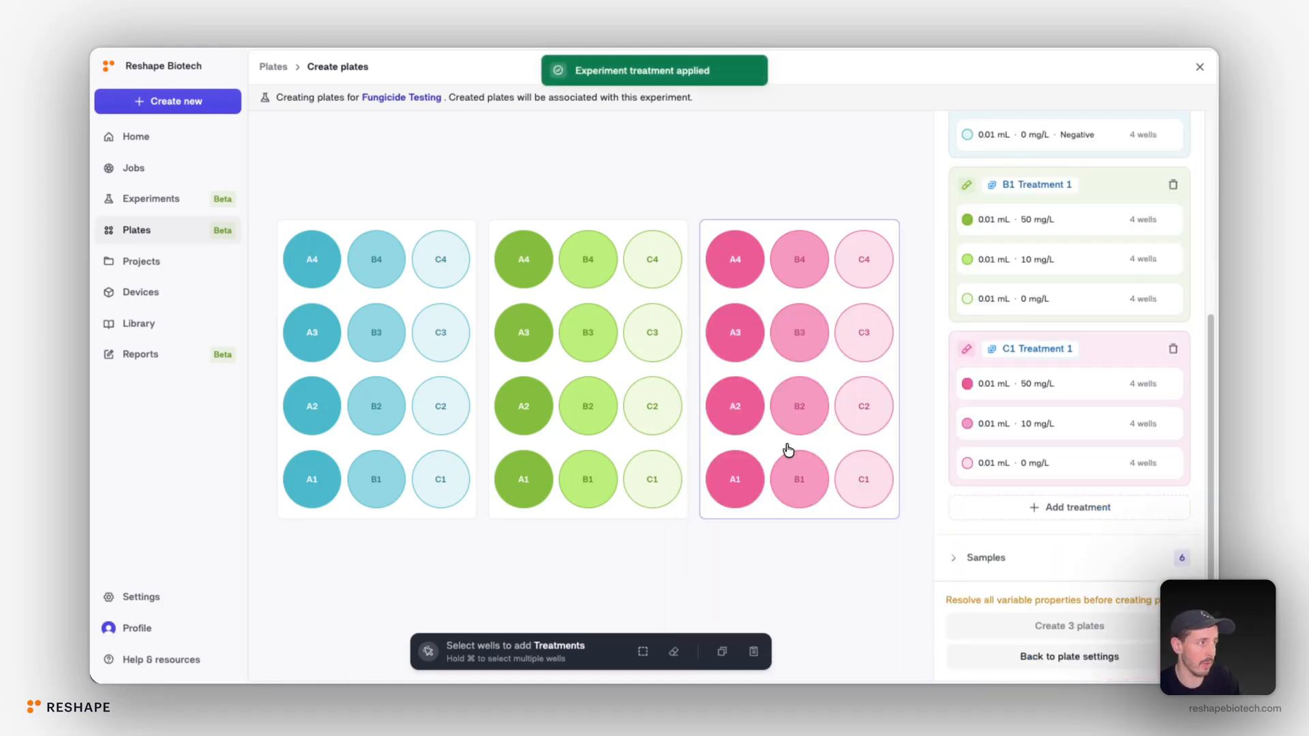
Assign Fungicide Y to the variable B1 Treatment 1 and Fungicide Z to C1 Treatment 1
scroll(1069, 418, up, 3)
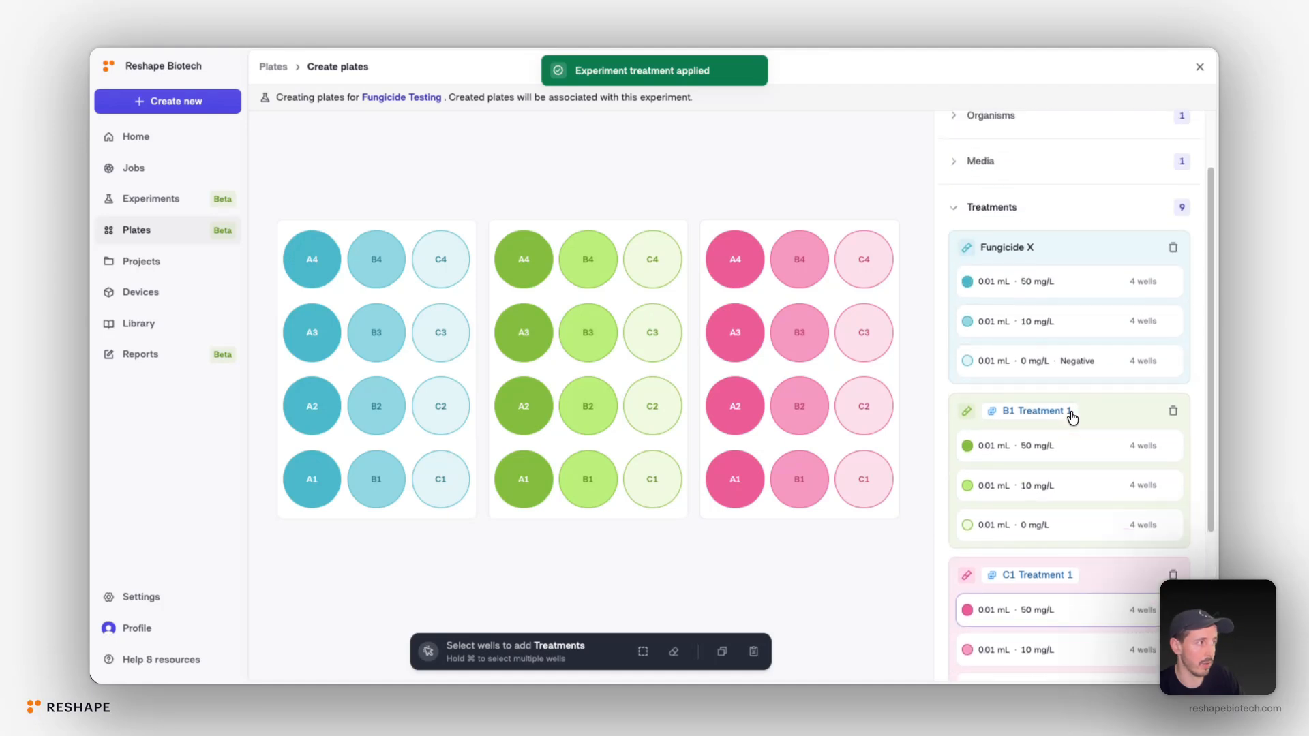
click(1046, 411)
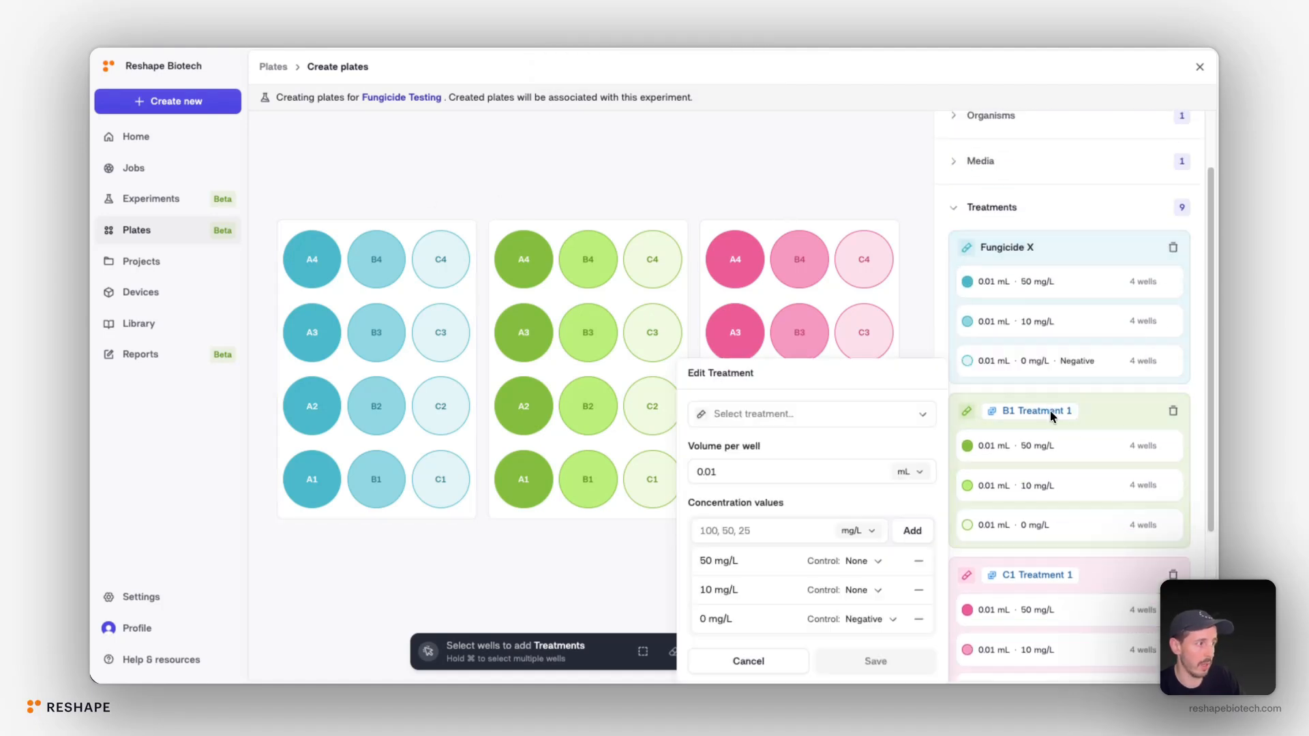
click(794, 414)
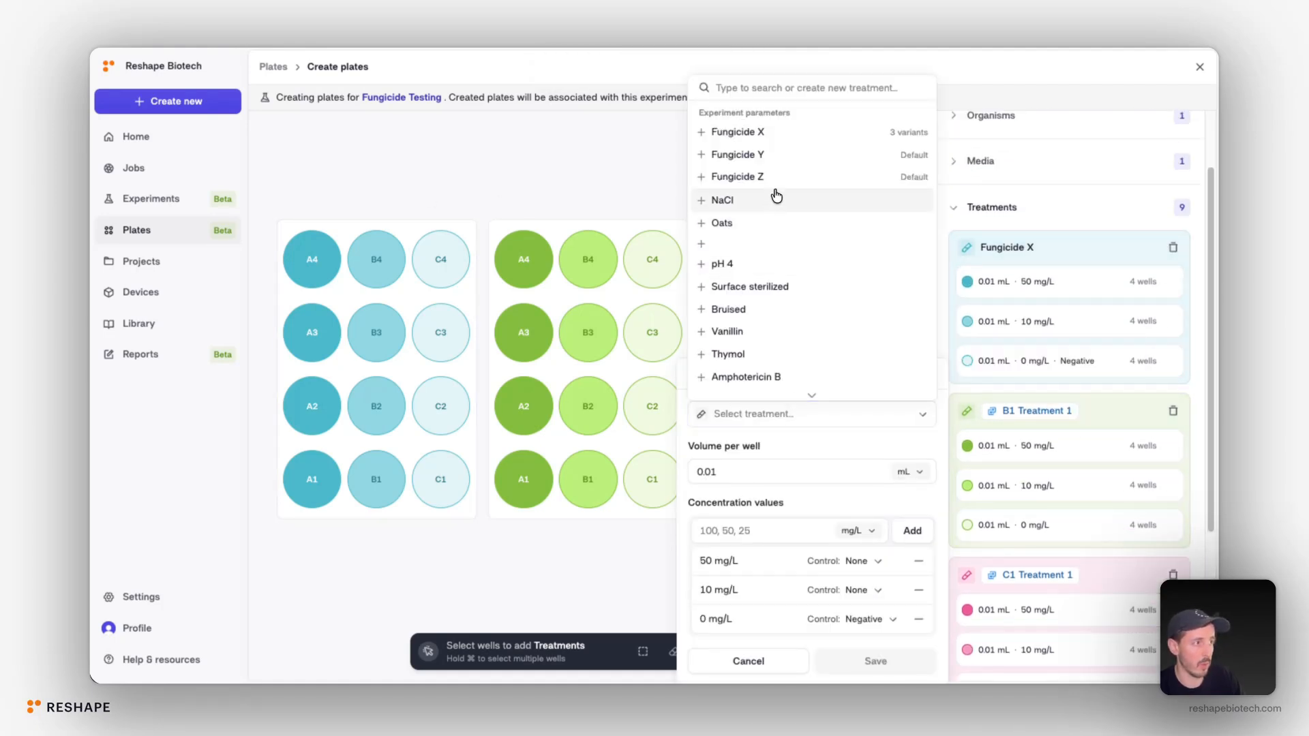
click(774, 154)
click(1024, 350)
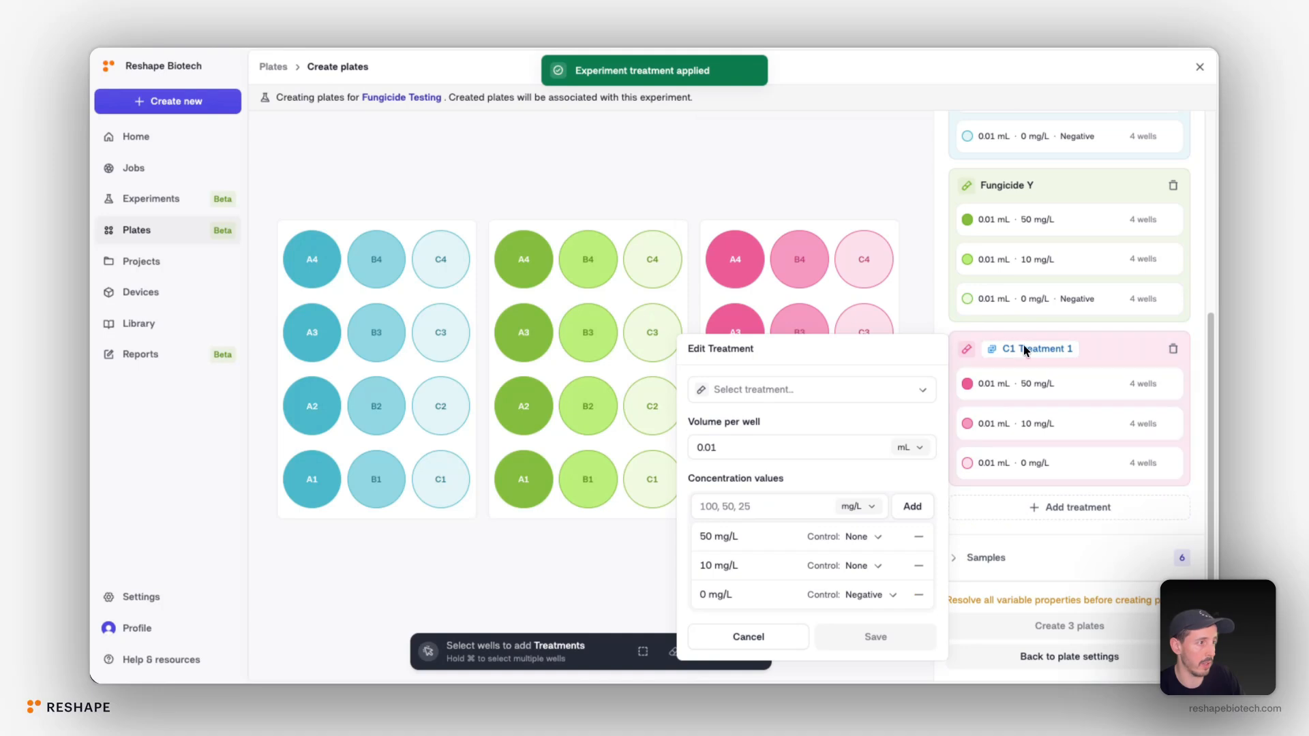
click(777, 387)
click(775, 176)
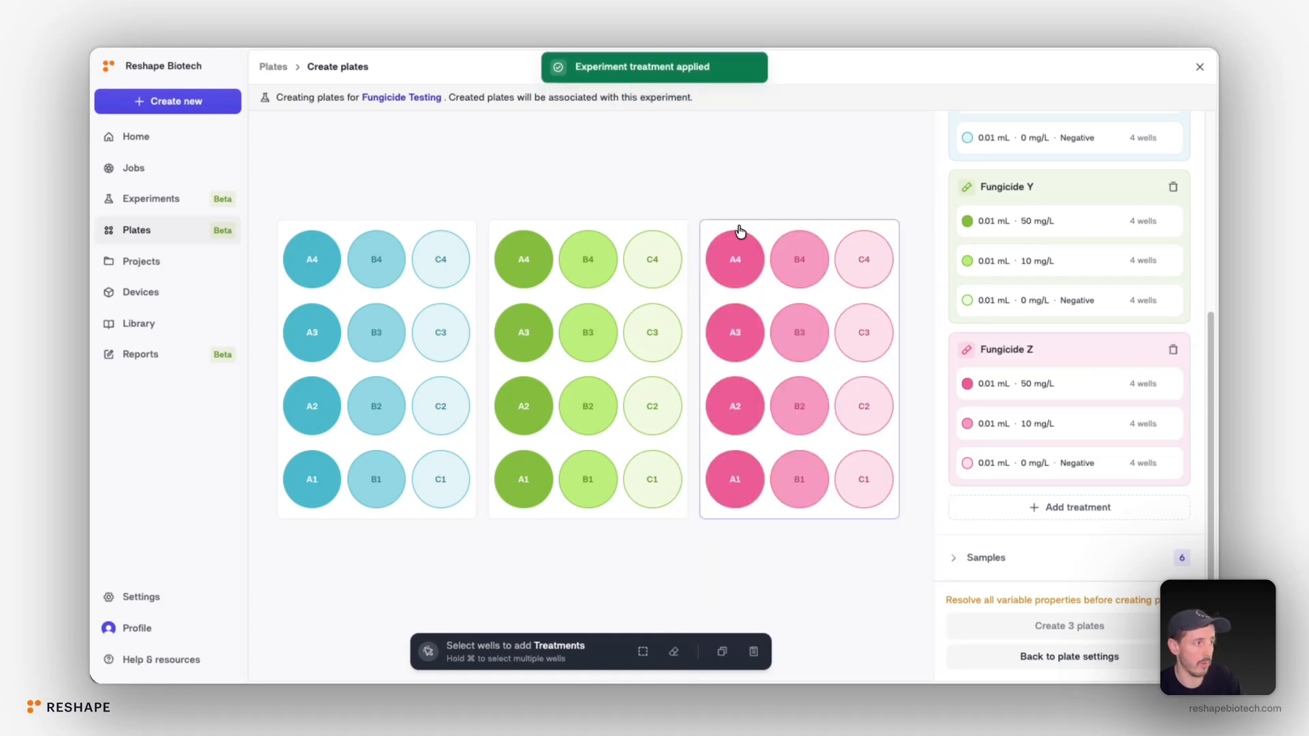
Assign the experiment sample SC67 to the variable A1 Sample 1 of the first plate
click(1025, 558)
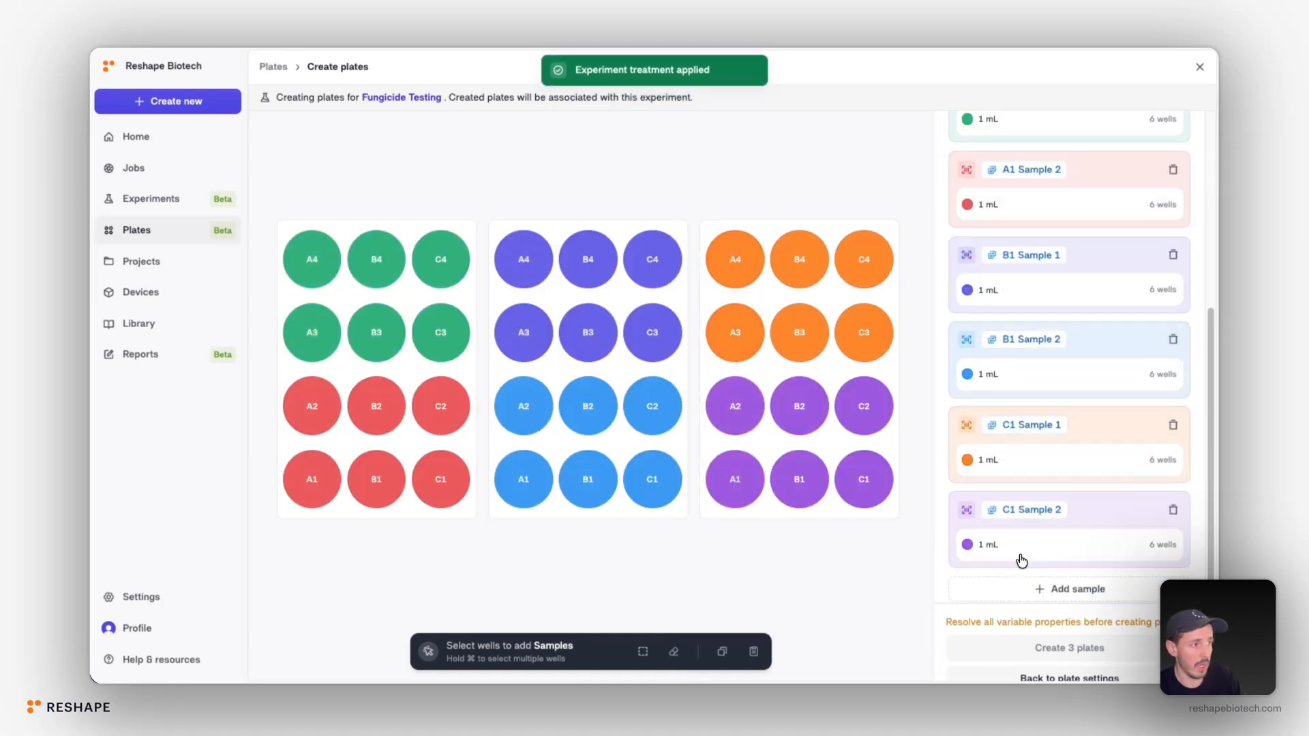
scroll(1021, 557, up, 3)
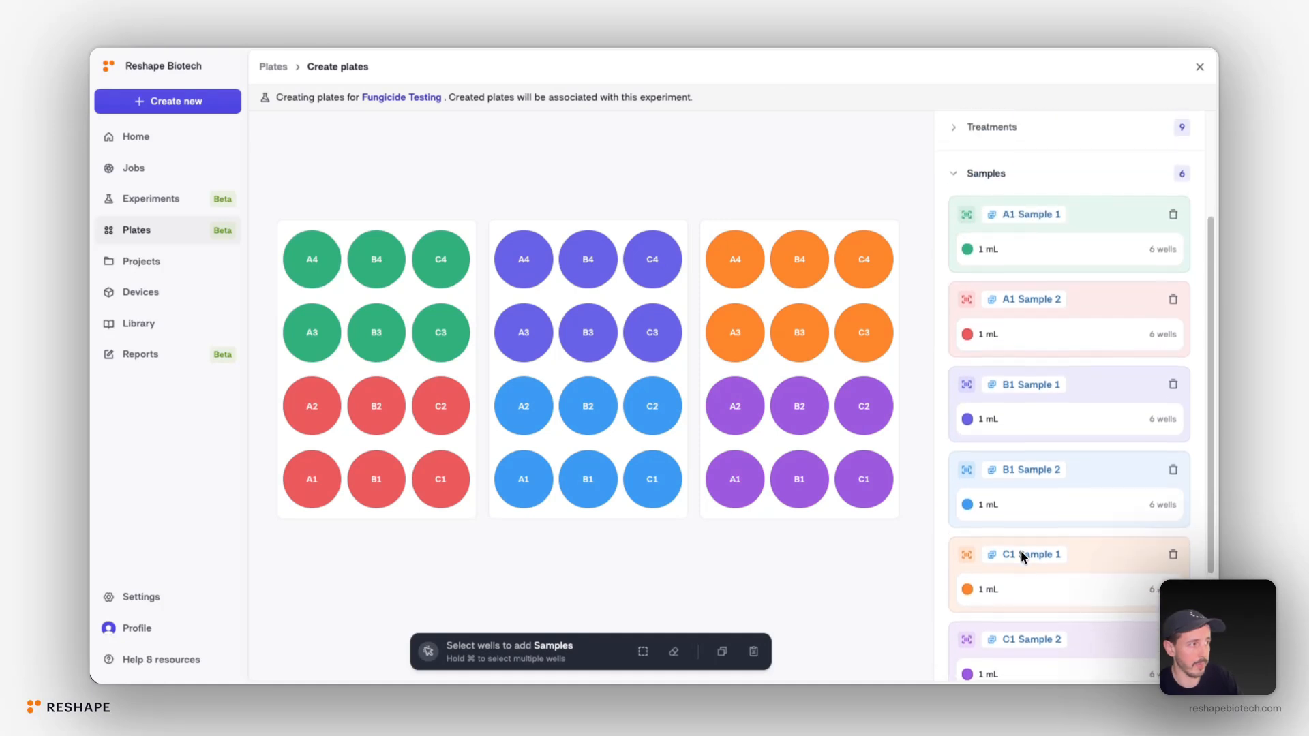
click(1023, 214)
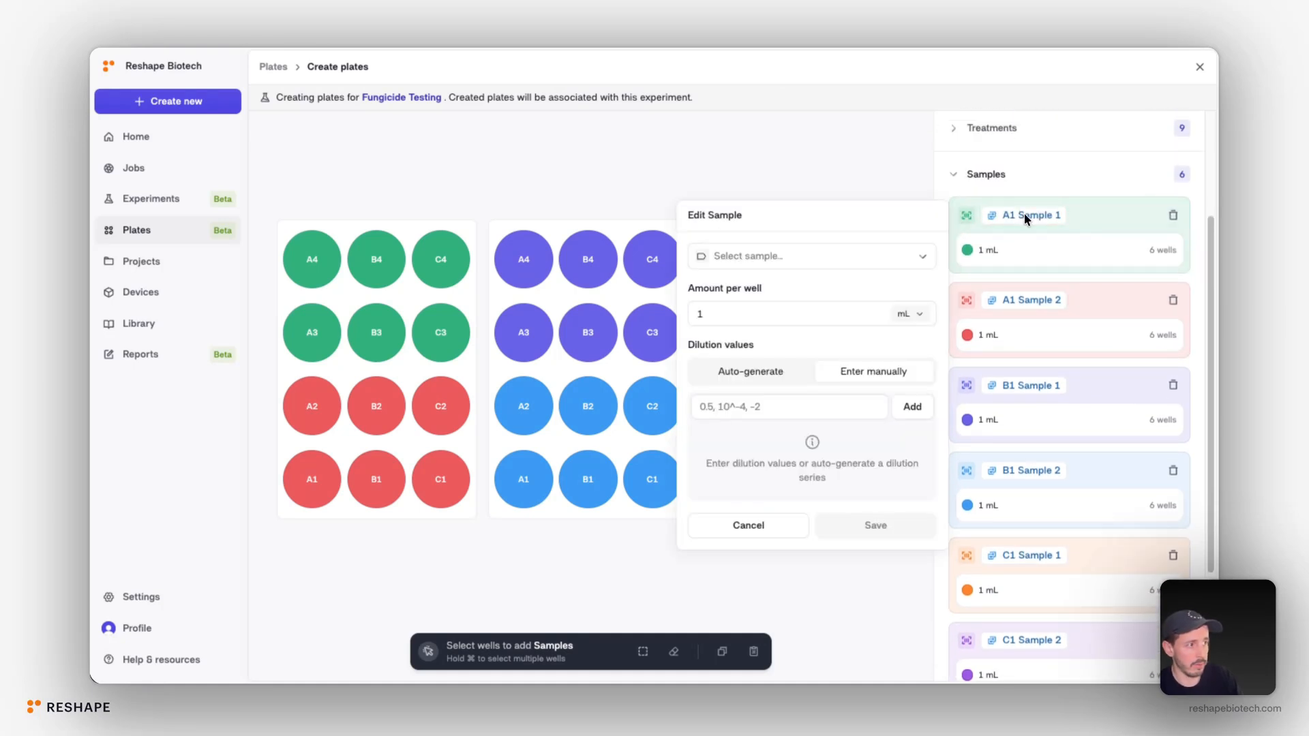
click(803, 253)
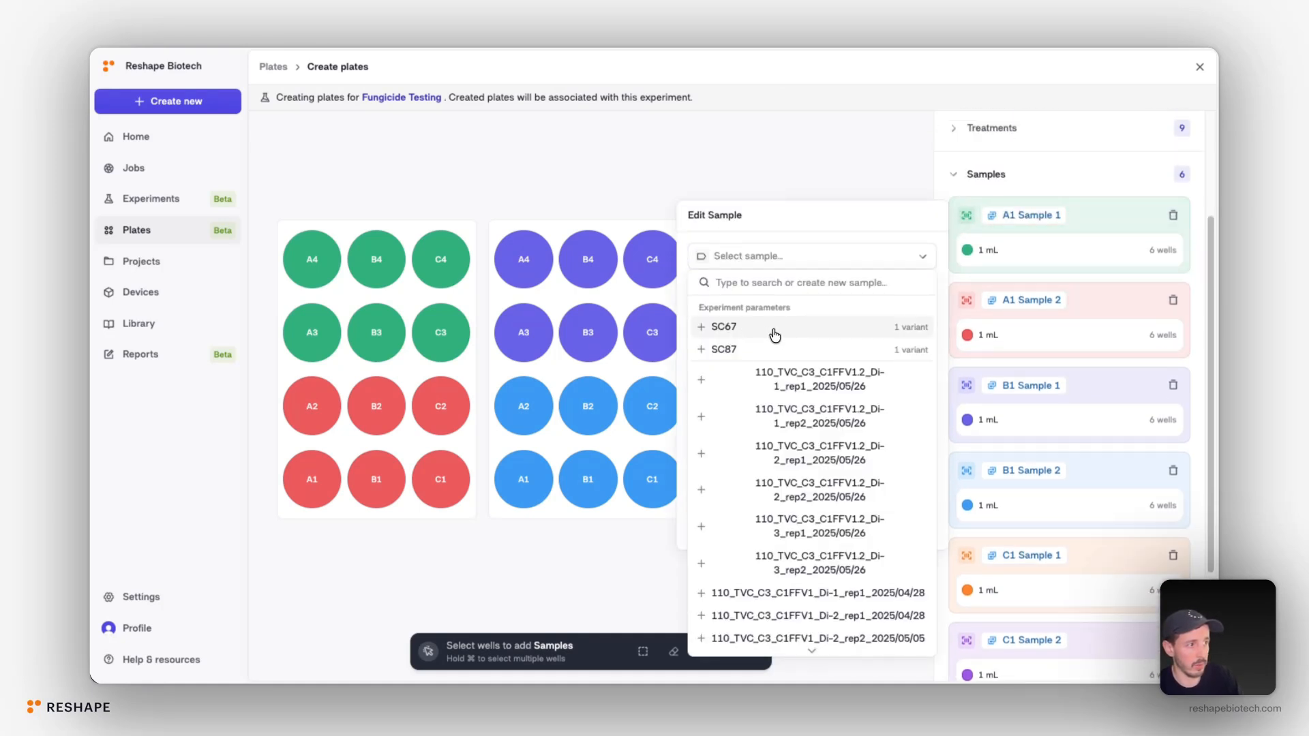
click(773, 329)
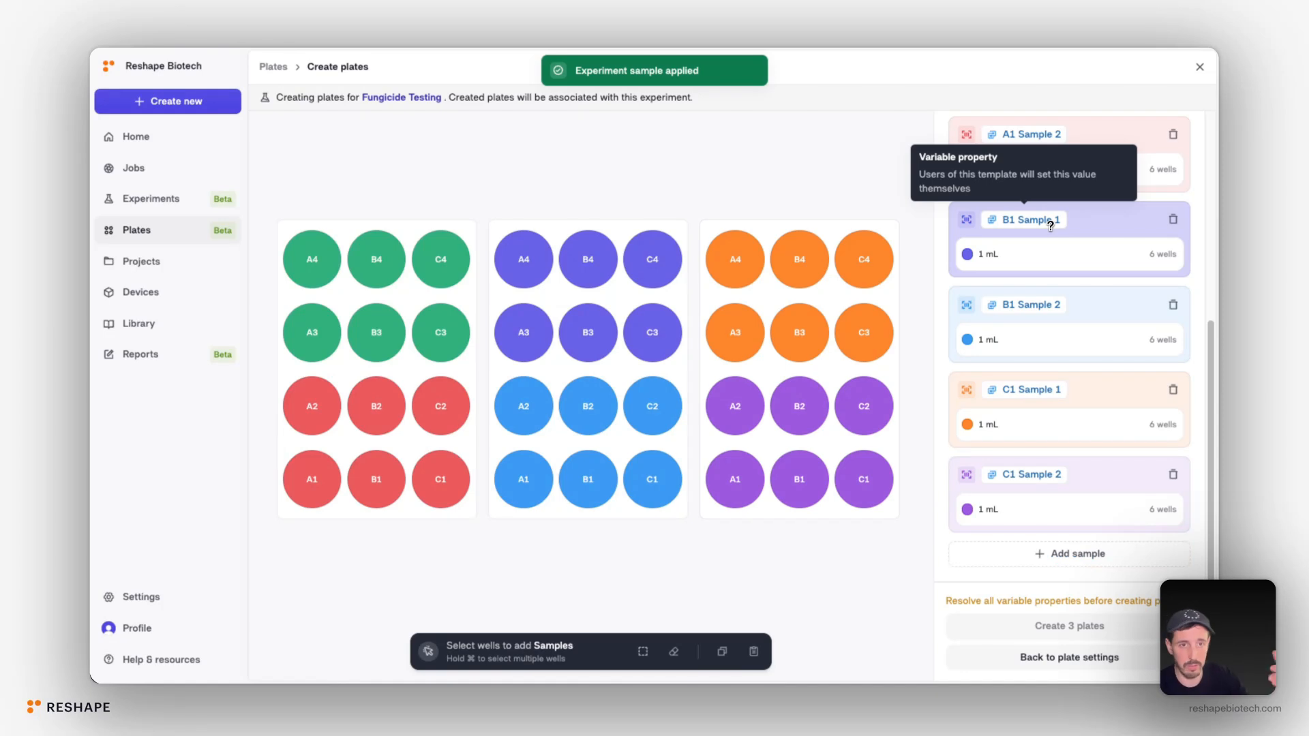